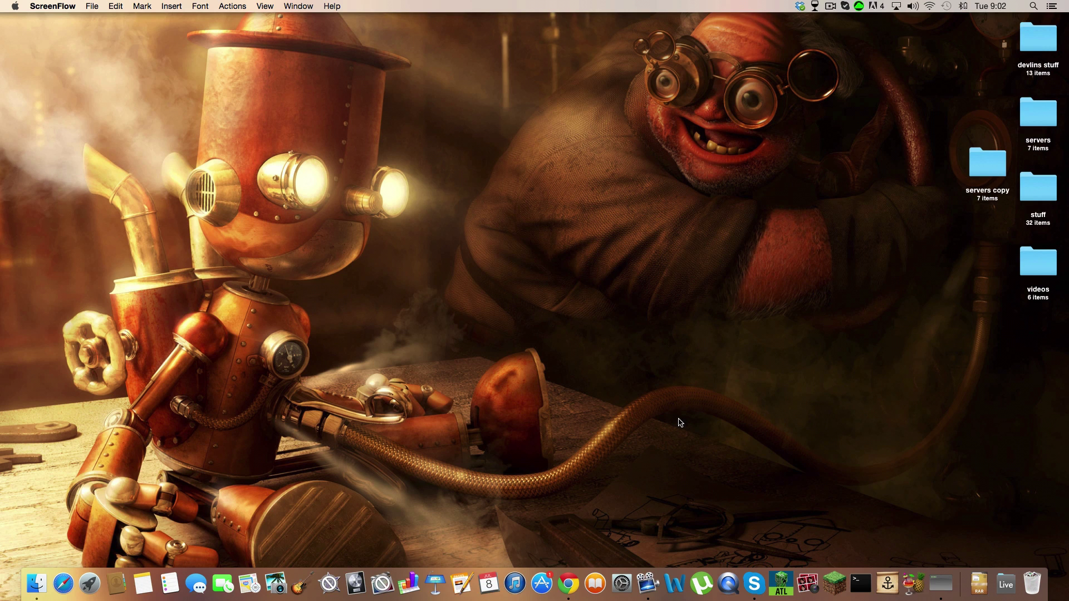
Step: Drag the 'servers copy' folder from beside 'stuff' to the empty spot below 'videos'
{"action": "left_click_drag", "start_coordinate": [987, 161], "coordinate": [1029, 332]}
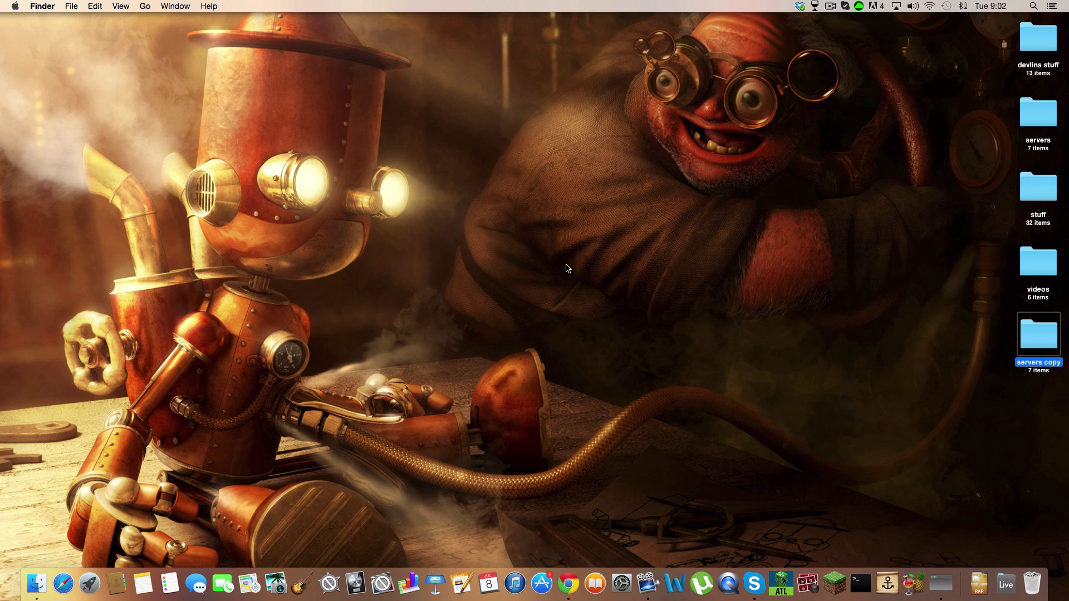
Step: Search Google for 'portmap', view the codingmonkeys Port Map download page, then close Chrome
{"action": "left_click", "coordinate": [568, 583]}
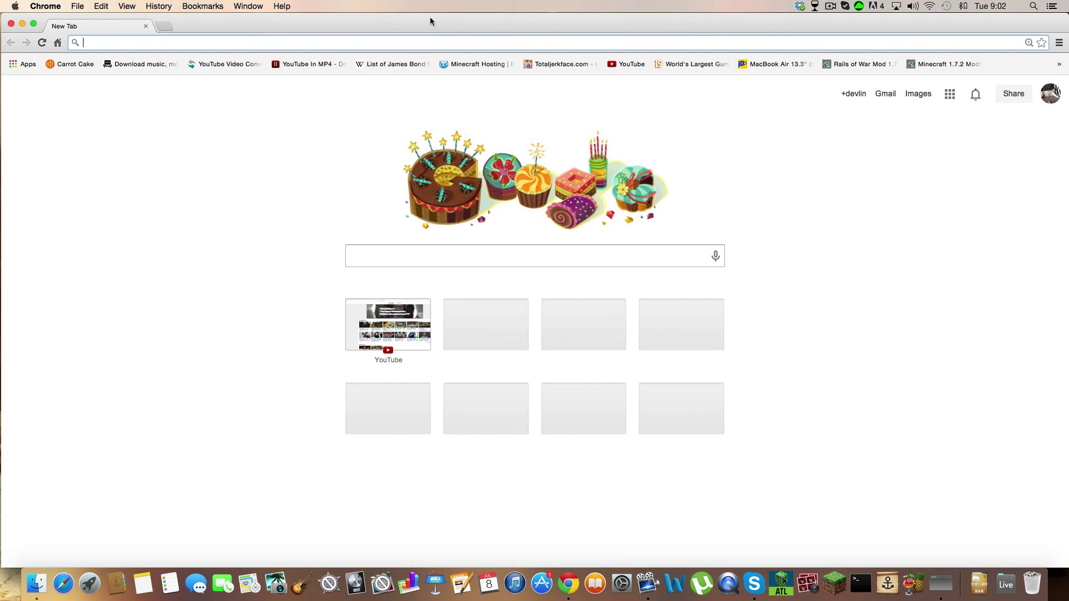
{"action": "type", "text": "portmap"}
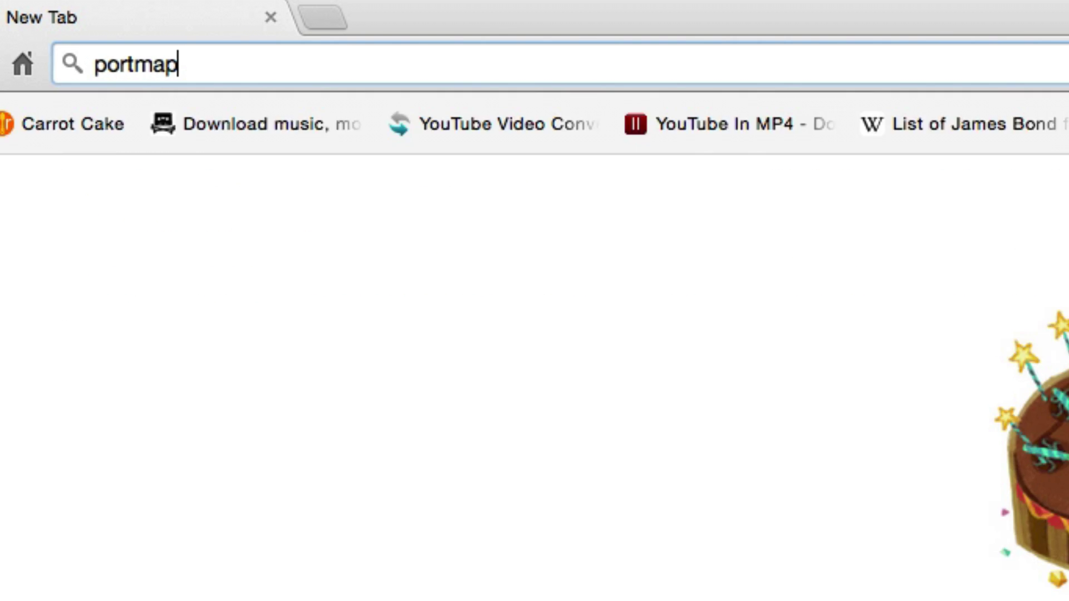
{"action": "key", "text": "Return"}
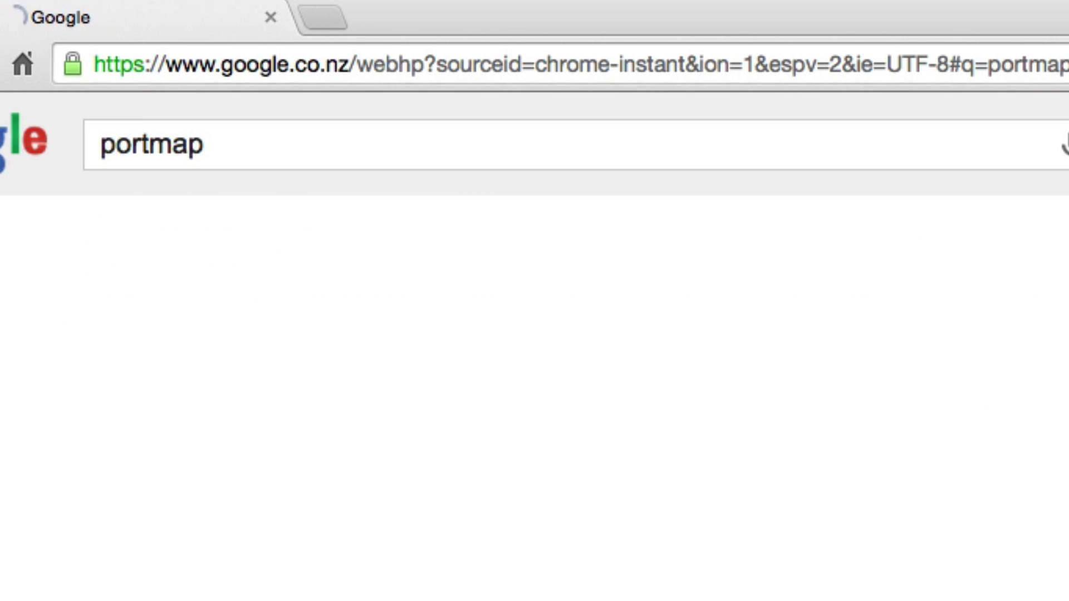
{"action": "left_click", "coordinate": [230, 403]}
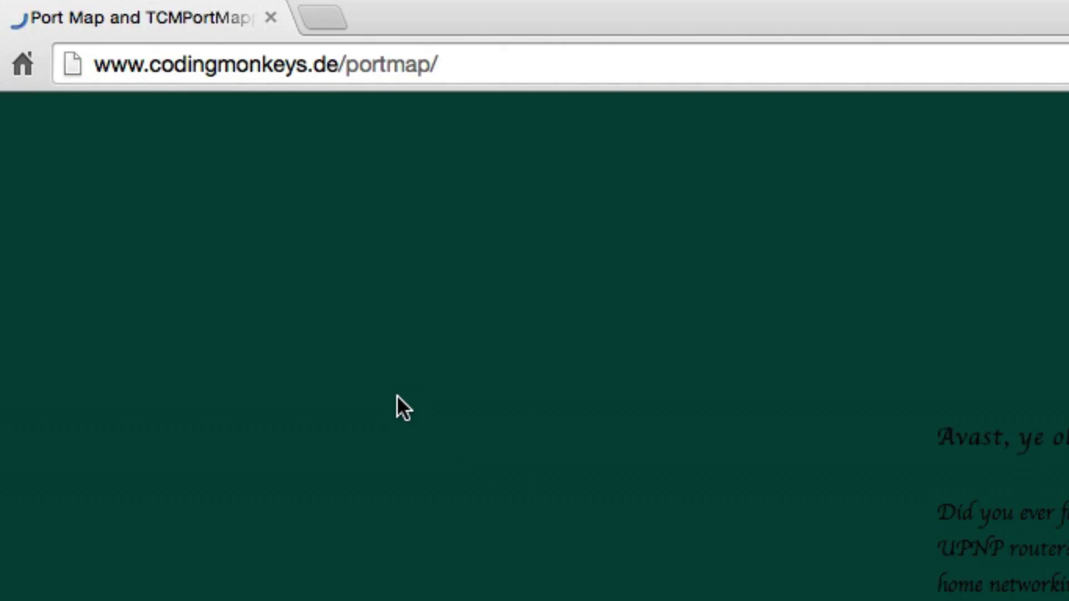
{"action": "scroll", "coordinate": [499, 297], "scroll_direction": "down", "scroll_amount": 5}
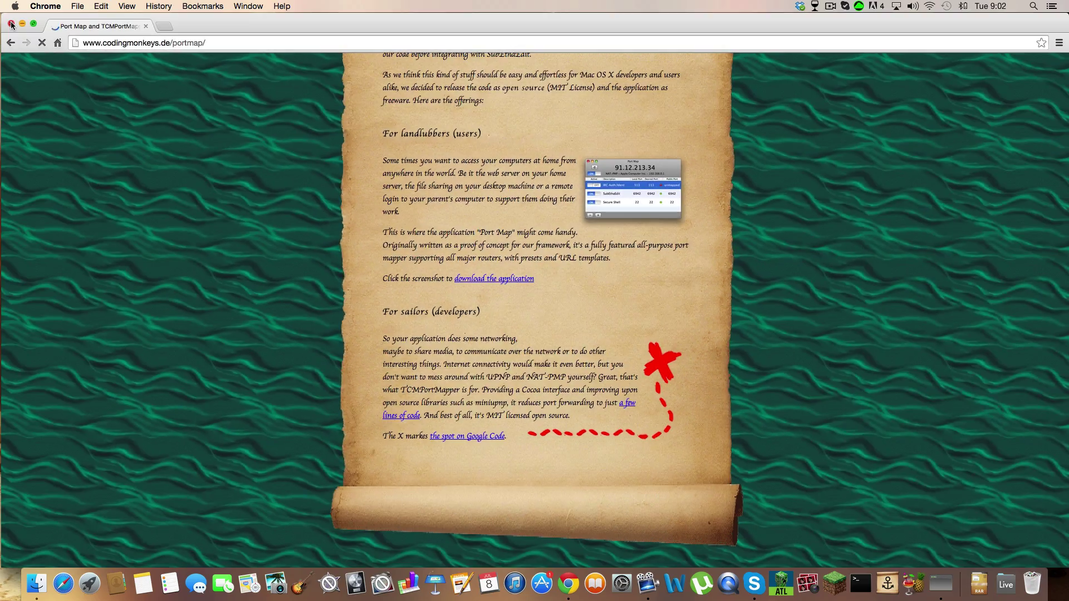
{"action": "key", "text": "super+w"}
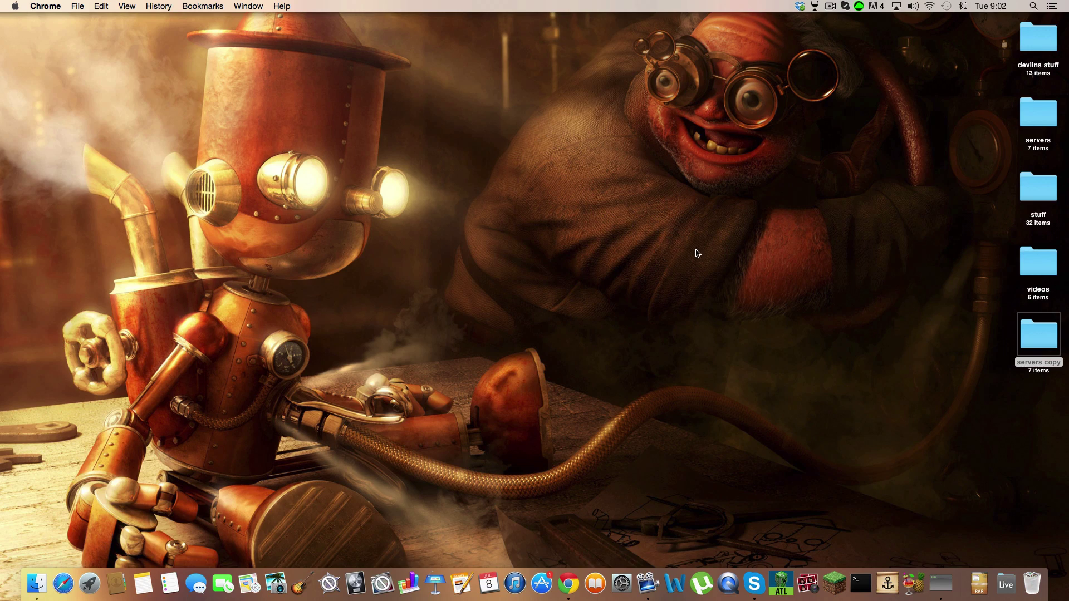
Step: In Port Map, switch off the minecraft server mapping and delete both old mappings
{"action": "left_click", "coordinate": [887, 583]}
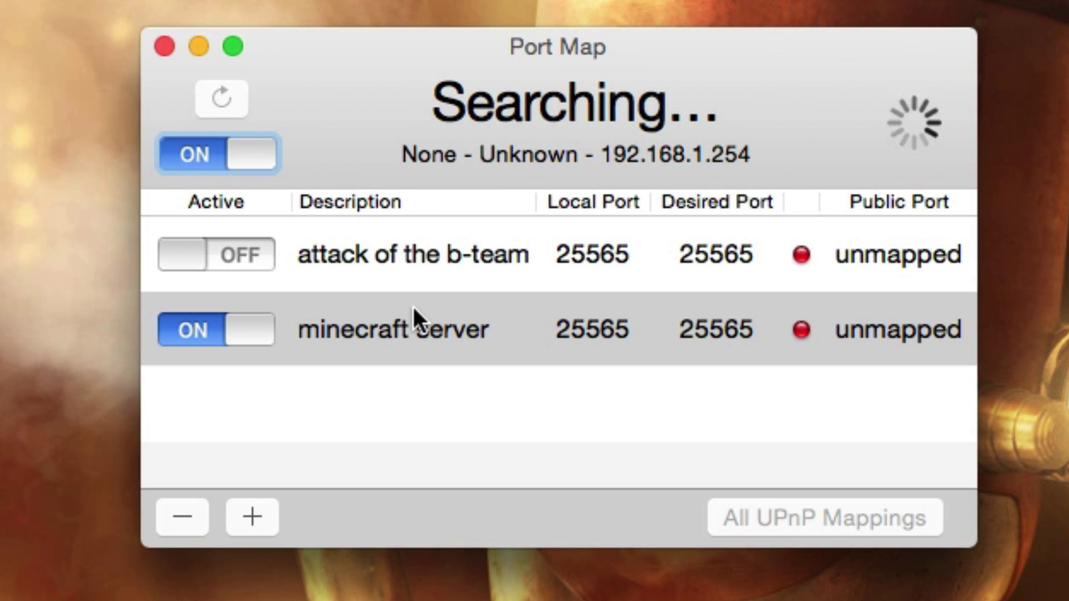
{"action": "left_click", "coordinate": [209, 323]}
{"action": "left_click", "coordinate": [188, 516]}
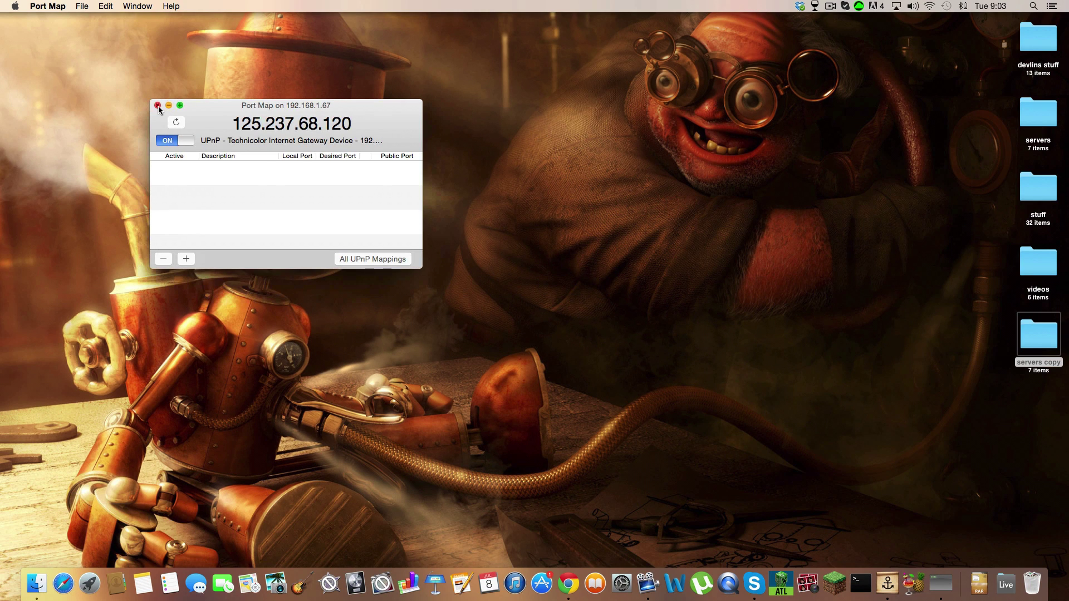
Step: Close Port Map and reach the 'No-IP: Free Dynamic DNS' homepage via a Google search for 'noip'
{"action": "left_click", "coordinate": [157, 105]}
{"action": "left_click", "coordinate": [567, 583]}
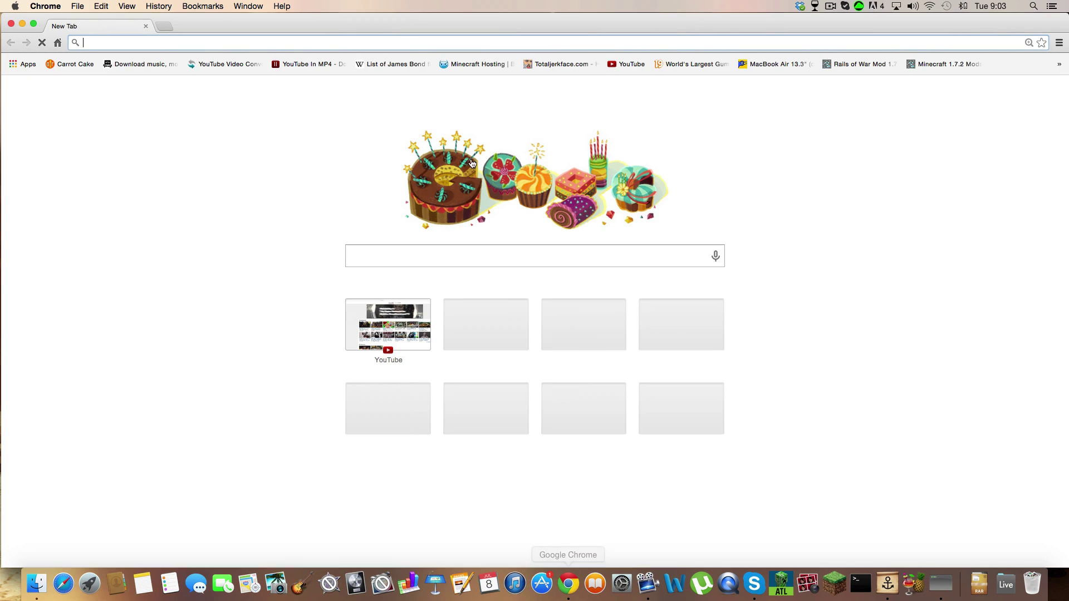
{"action": "type", "text": "noip"}
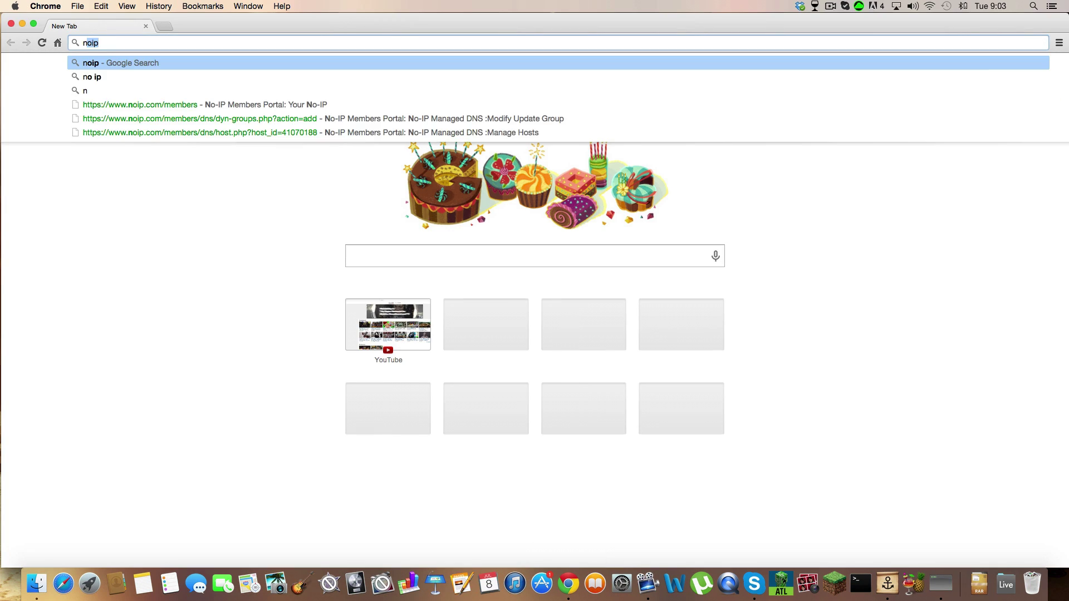
{"action": "key", "text": "shift+Return"}
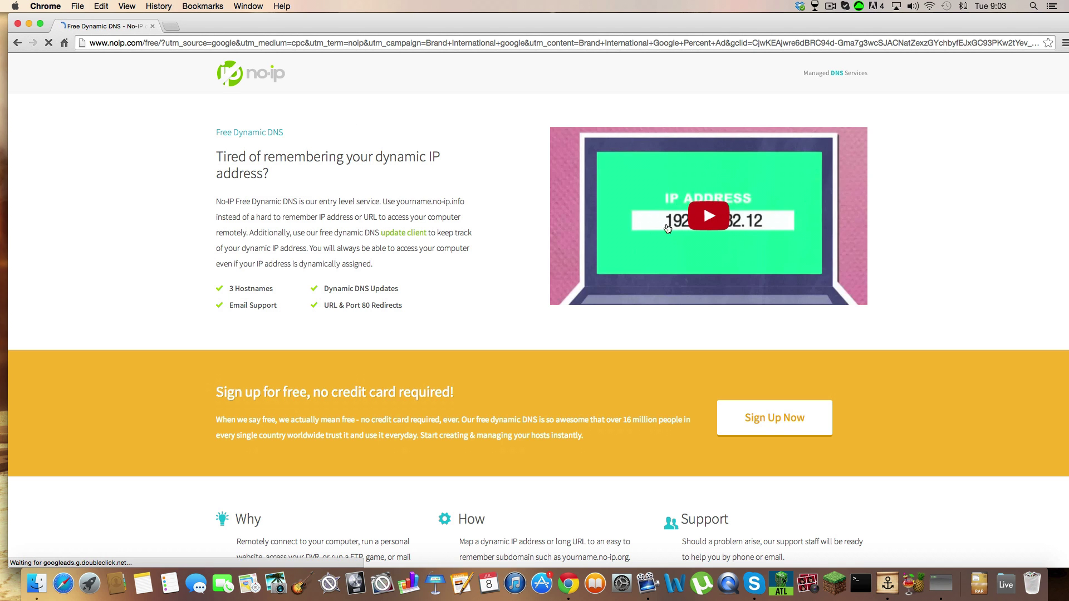
{"action": "scroll", "coordinate": [609, 106], "scroll_direction": "down", "scroll_amount": 5}
{"action": "scroll", "coordinate": [437, 208], "scroll_direction": "up", "scroll_amount": 5}
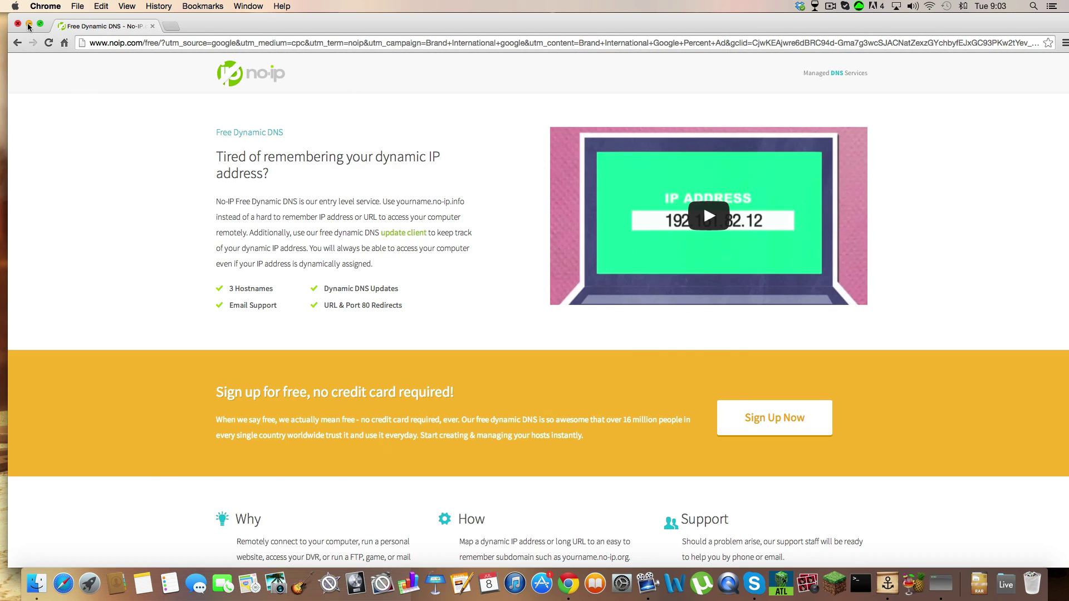
{"action": "left_click", "coordinate": [18, 43]}
{"action": "left_click", "coordinate": [205, 244]}
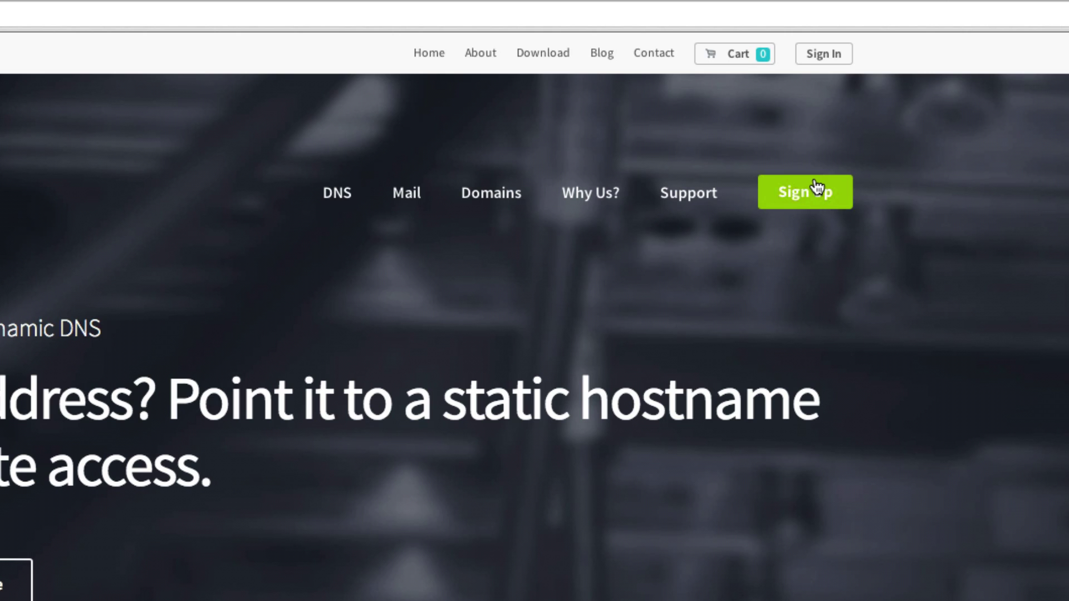
Step: Sign in to No-IP using the saved account e-mail and the account password
{"action": "left_click", "coordinate": [823, 53]}
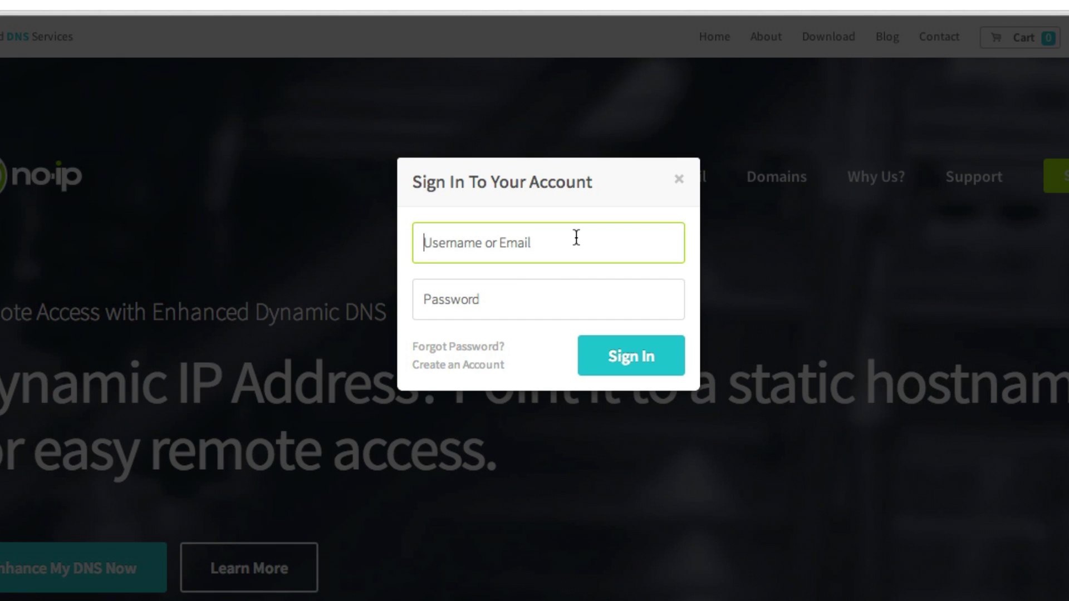
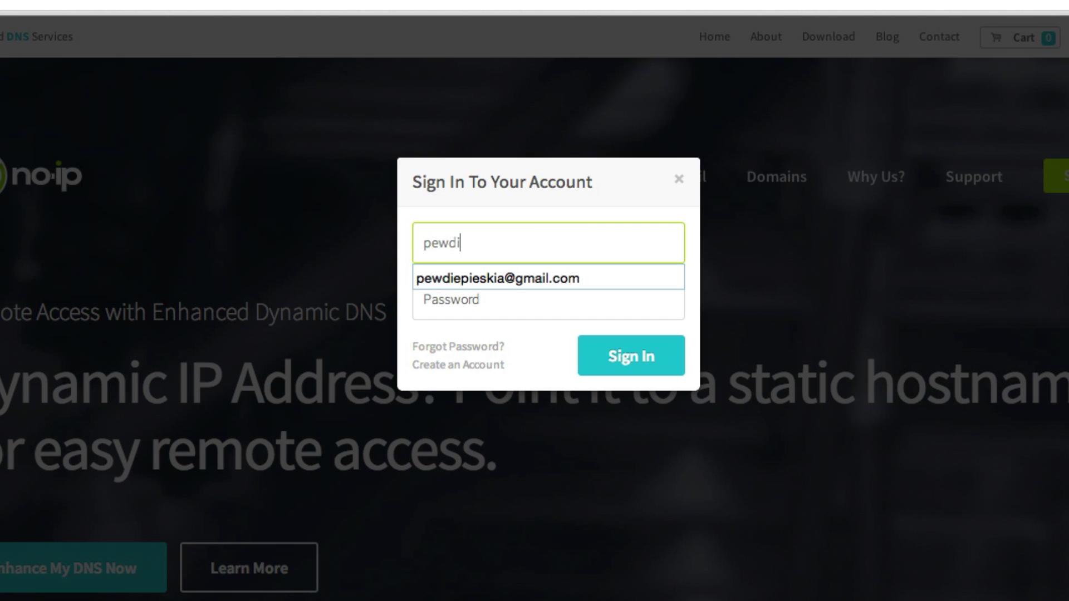
{"action": "left_click", "coordinate": [477, 298]}
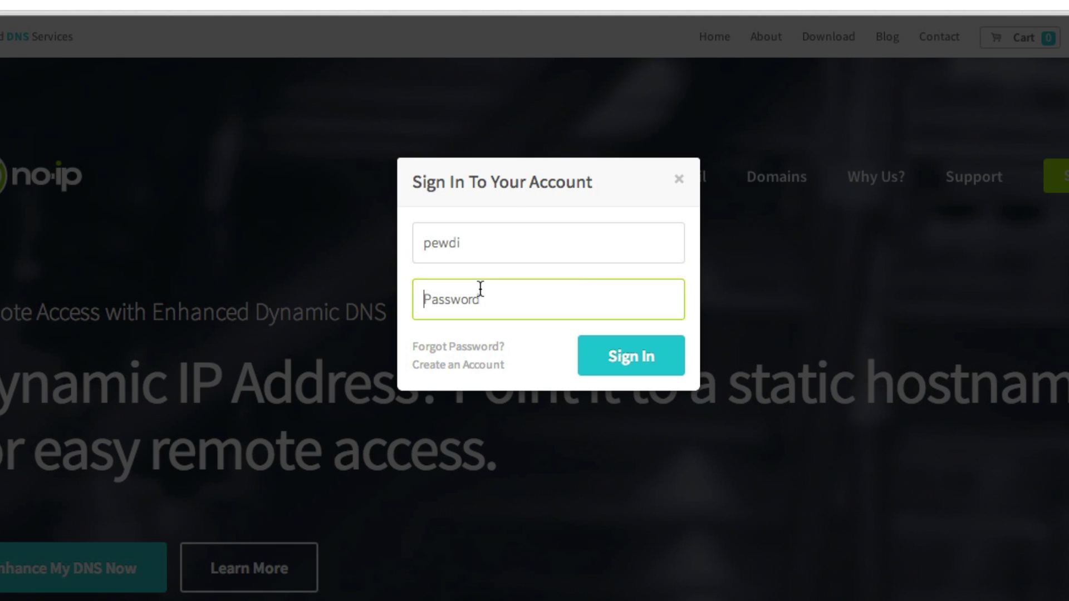
{"action": "left_click", "coordinate": [491, 251]}
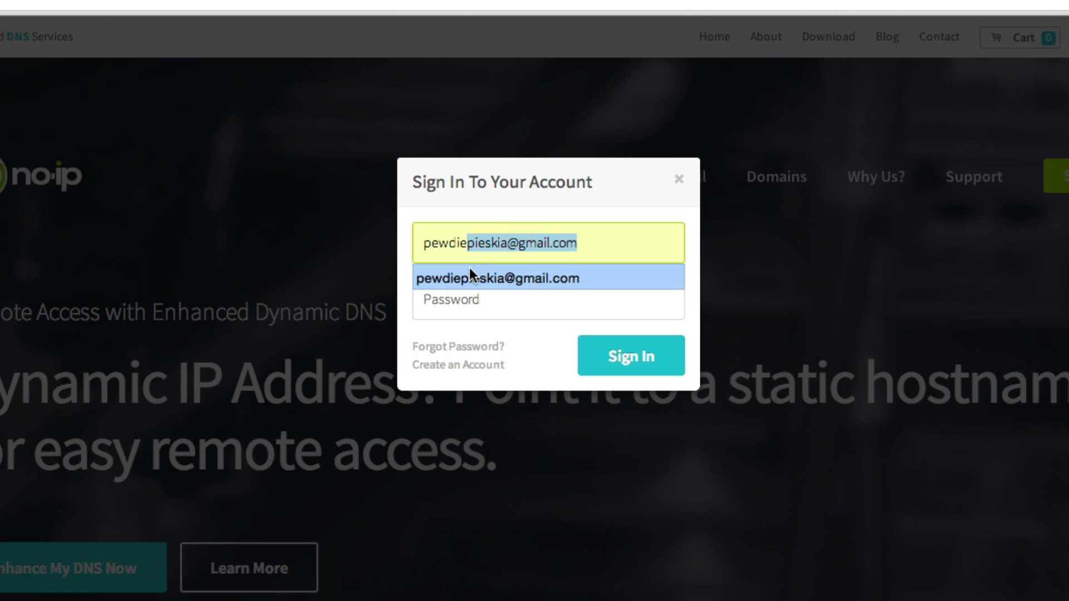
{"action": "left_click", "coordinate": [470, 267]}
{"action": "left_click", "coordinate": [482, 300]}
{"action": "type", "text": "*********"}
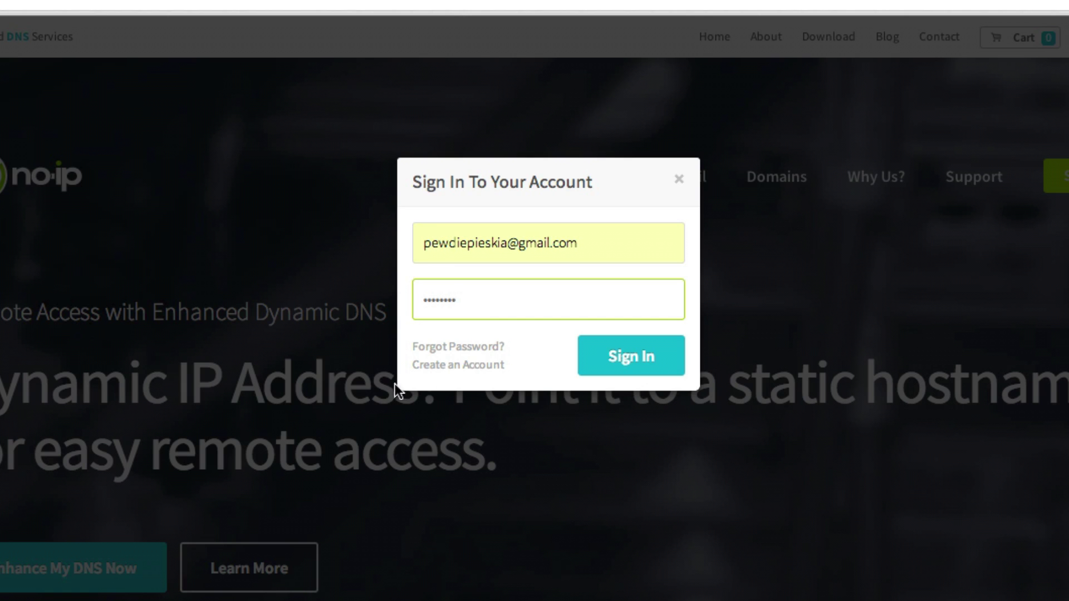
{"action": "left_click", "coordinate": [599, 354]}
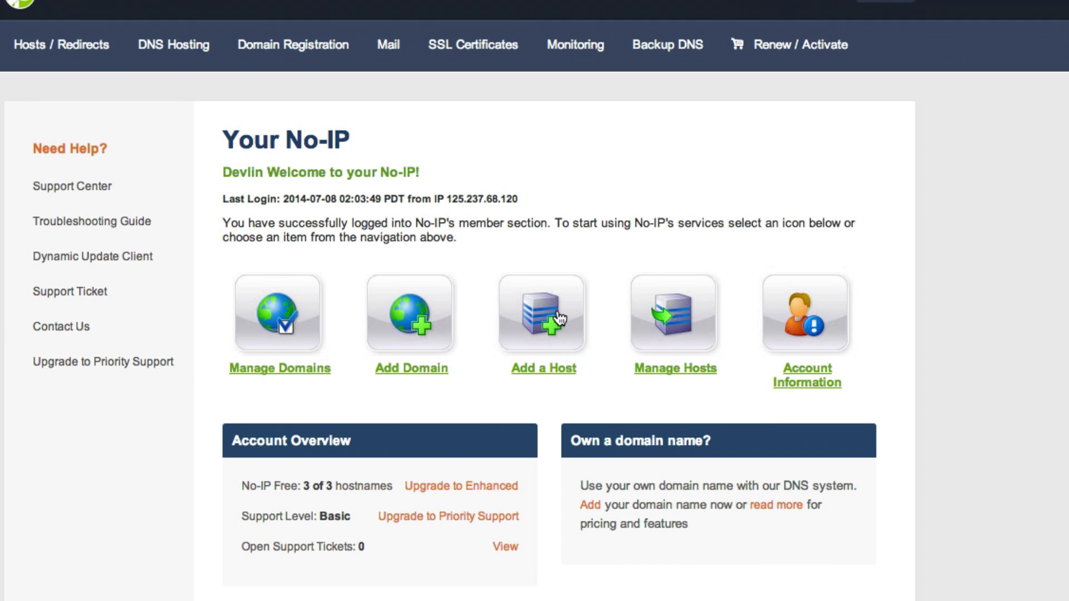
Step: Remove the spoonycraft, dinodevcraft and bdubs noip.me hosts from Manage Hosts
{"action": "left_click", "coordinate": [551, 307]}
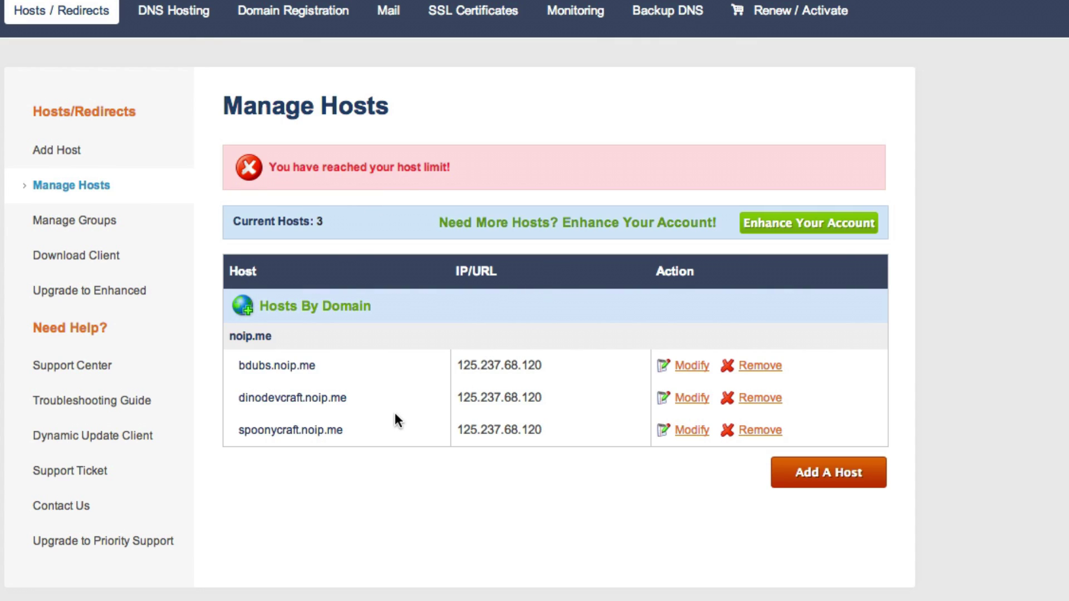
{"action": "left_click", "coordinate": [770, 431]}
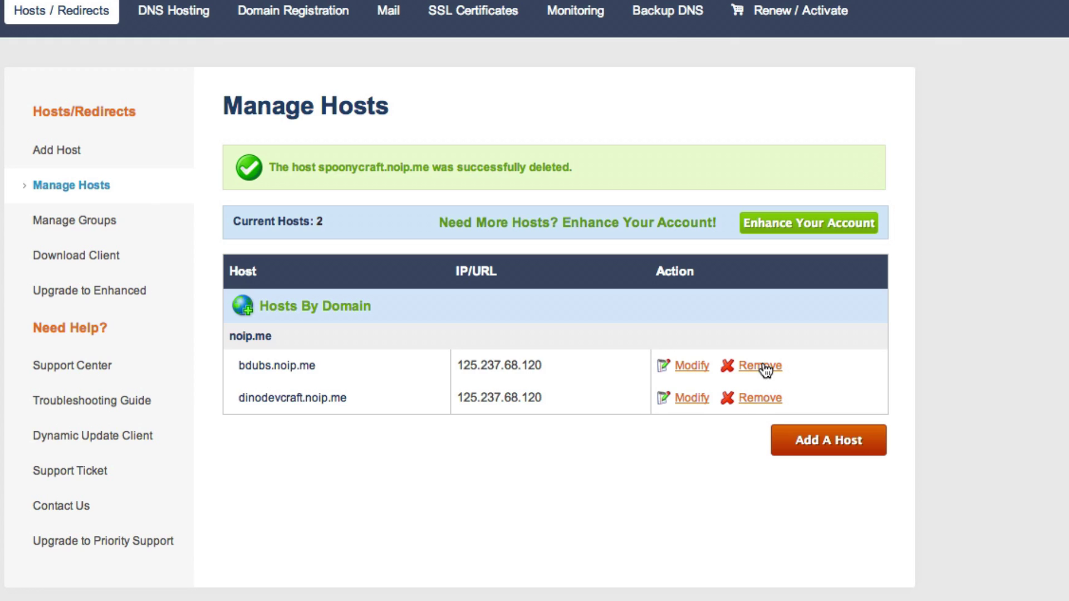
{"action": "left_click", "coordinate": [750, 391]}
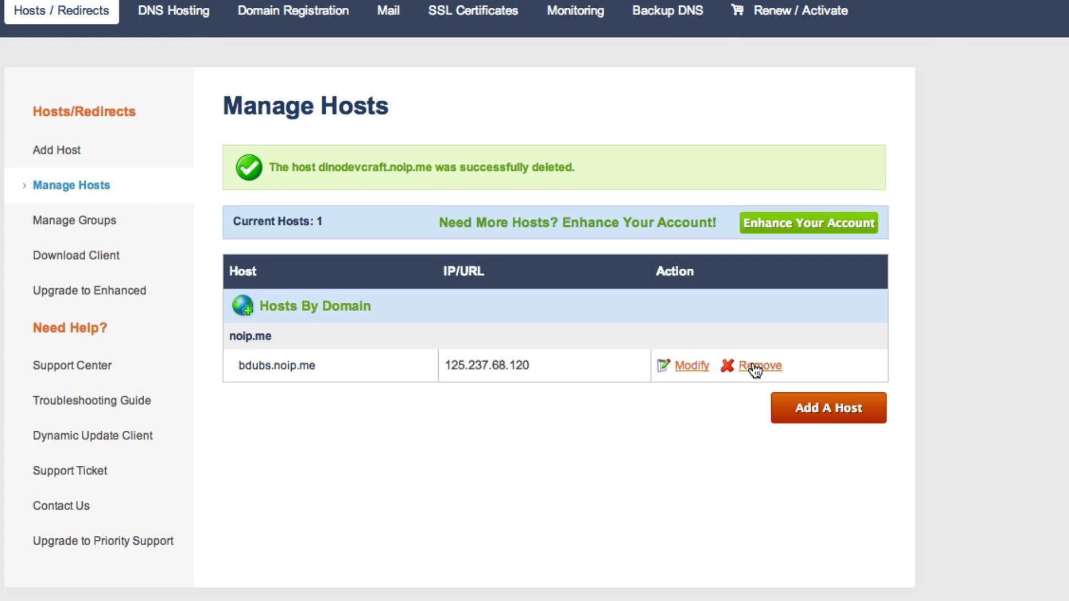
{"action": "left_click", "coordinate": [741, 363]}
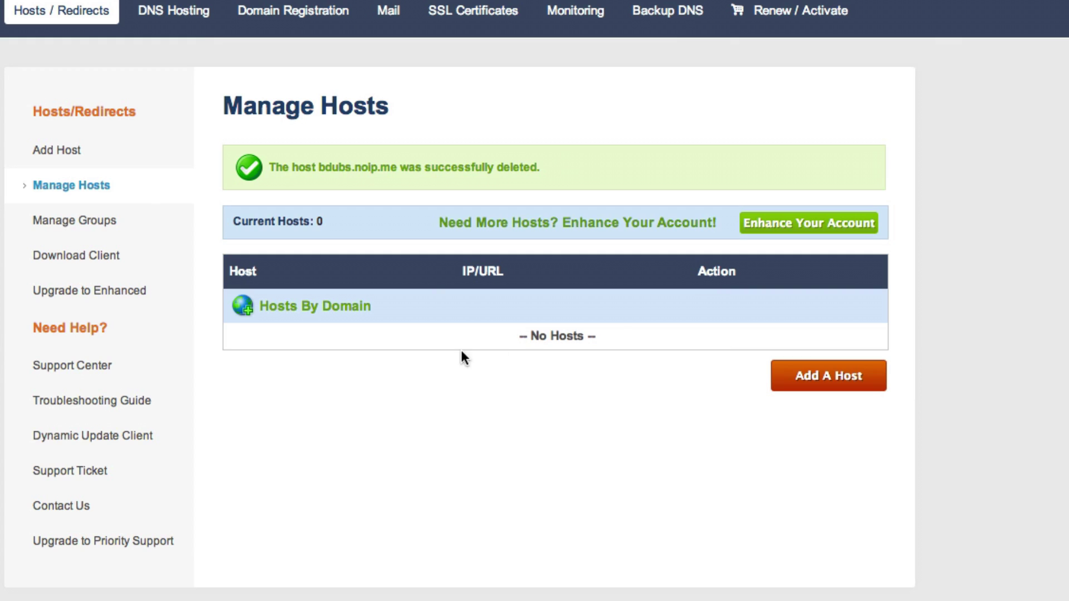
Step: Start a new host and enter 'dinodevcraft' as the hostname
{"action": "left_click", "coordinate": [854, 388]}
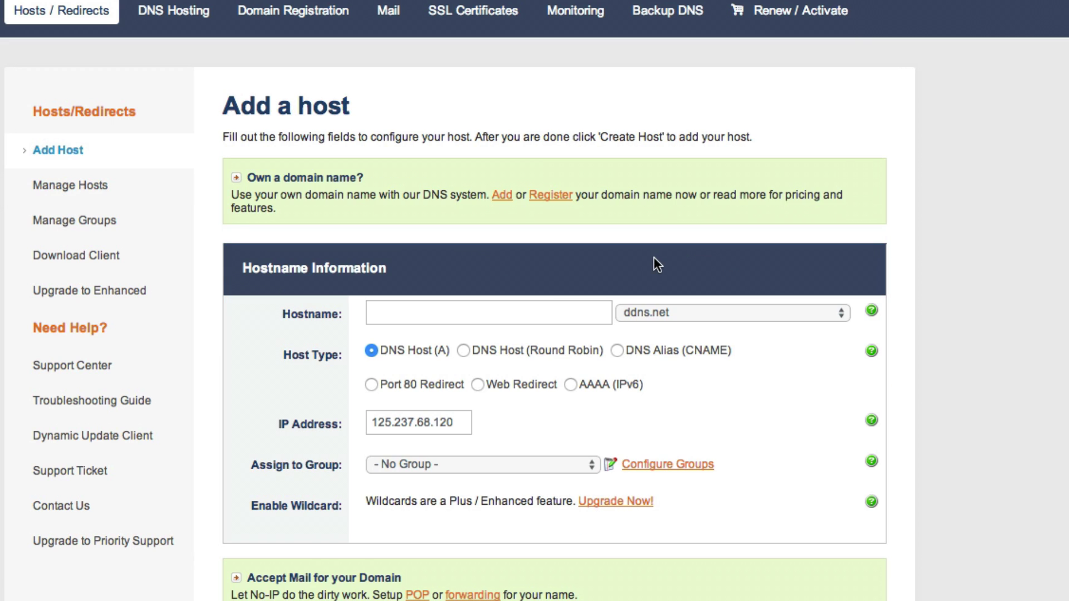
{"action": "left_click", "coordinate": [549, 313]}
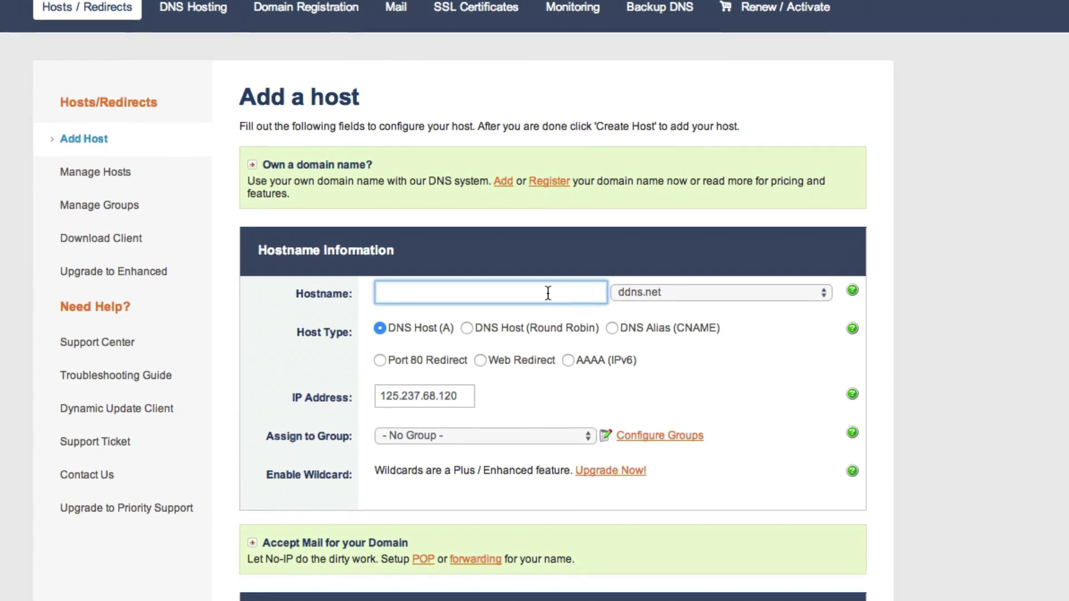
{"action": "type", "text": "dinodevcraft"}
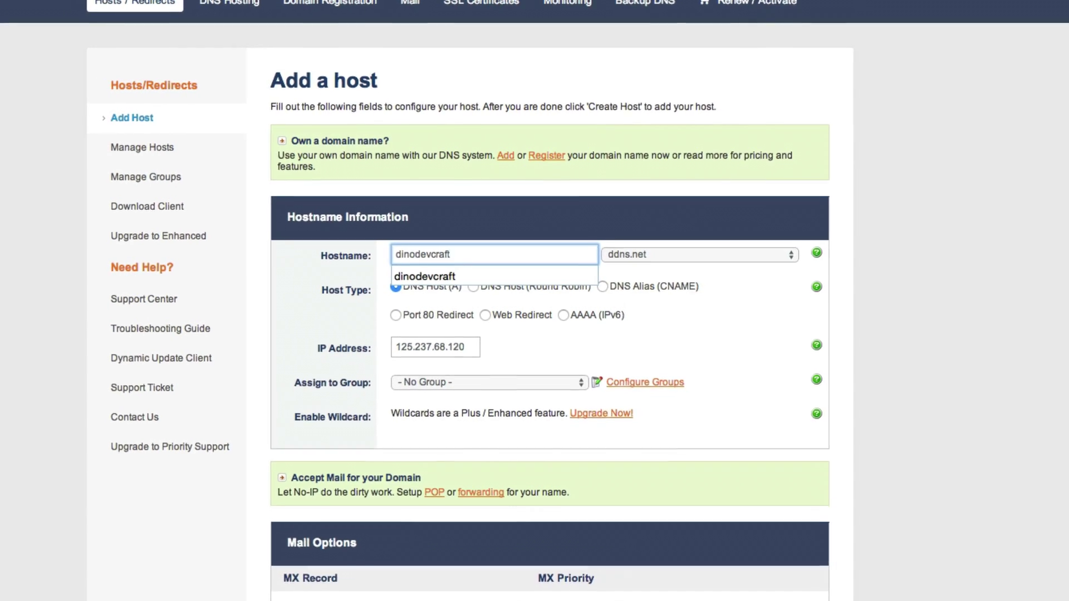
Step: Browse the No-IP Free Domains list in the hostname's domain dropdown
{"action": "left_click", "coordinate": [644, 250]}
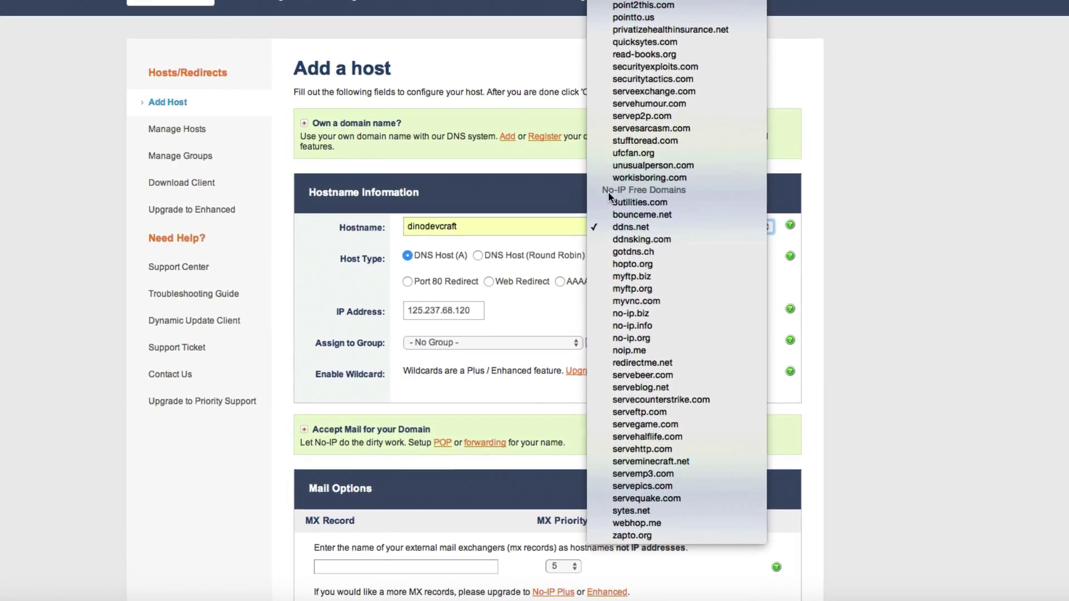
{"action": "scroll", "coordinate": [645, 189], "scroll_direction": "up", "scroll_amount": 10}
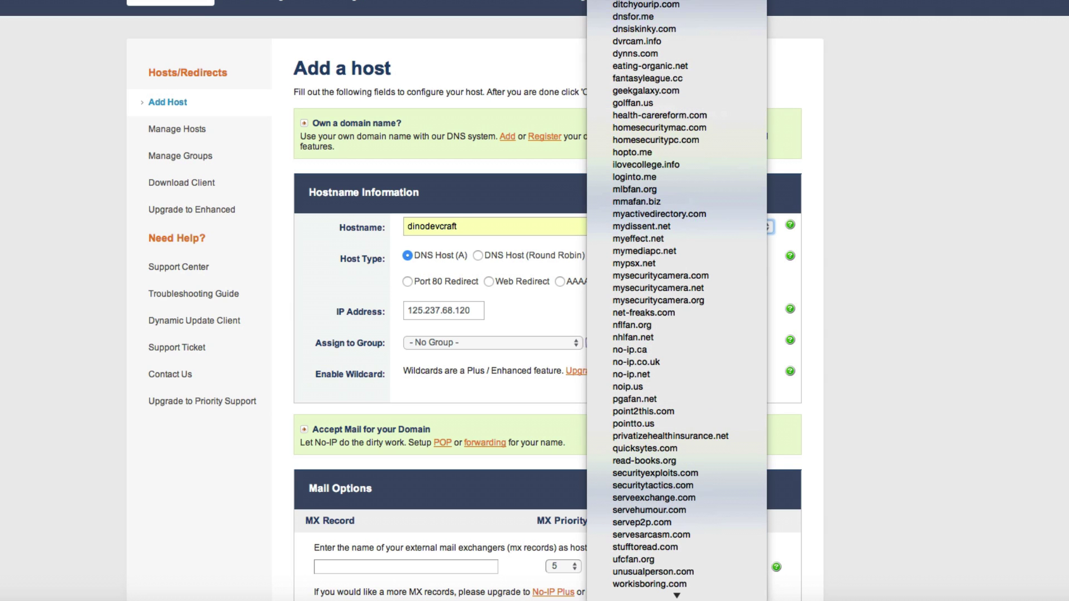
{"action": "scroll", "coordinate": [676, 300], "scroll_direction": "down", "scroll_amount": 1}
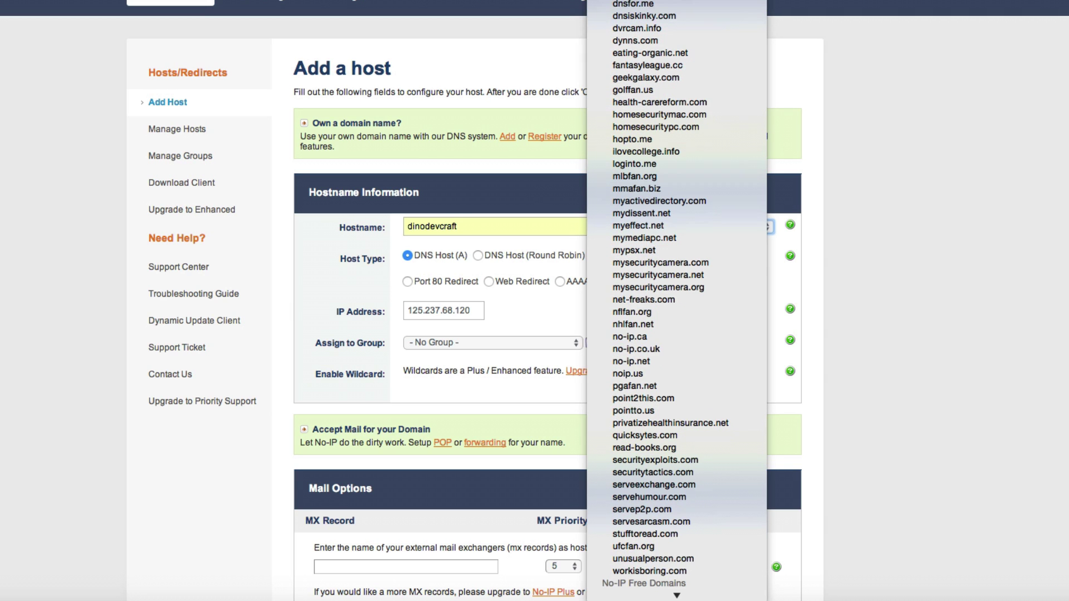
{"action": "scroll", "coordinate": [677, 300], "scroll_direction": "down", "scroll_amount": 1}
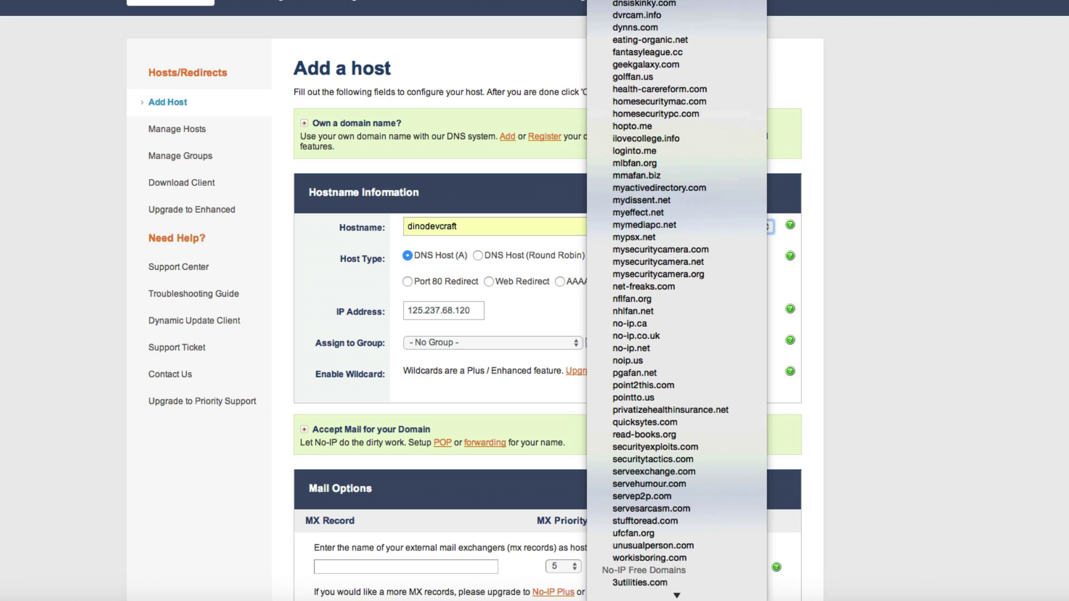
{"action": "scroll", "coordinate": [680, 162], "scroll_direction": "down", "scroll_amount": 5}
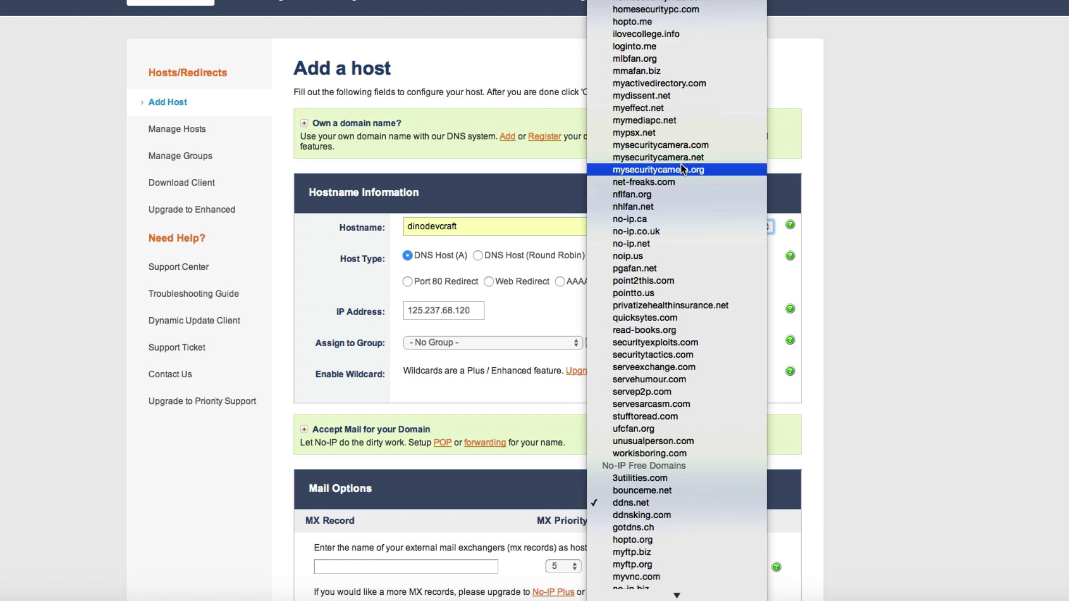
{"action": "scroll", "coordinate": [682, 168], "scroll_direction": "down", "scroll_amount": 10}
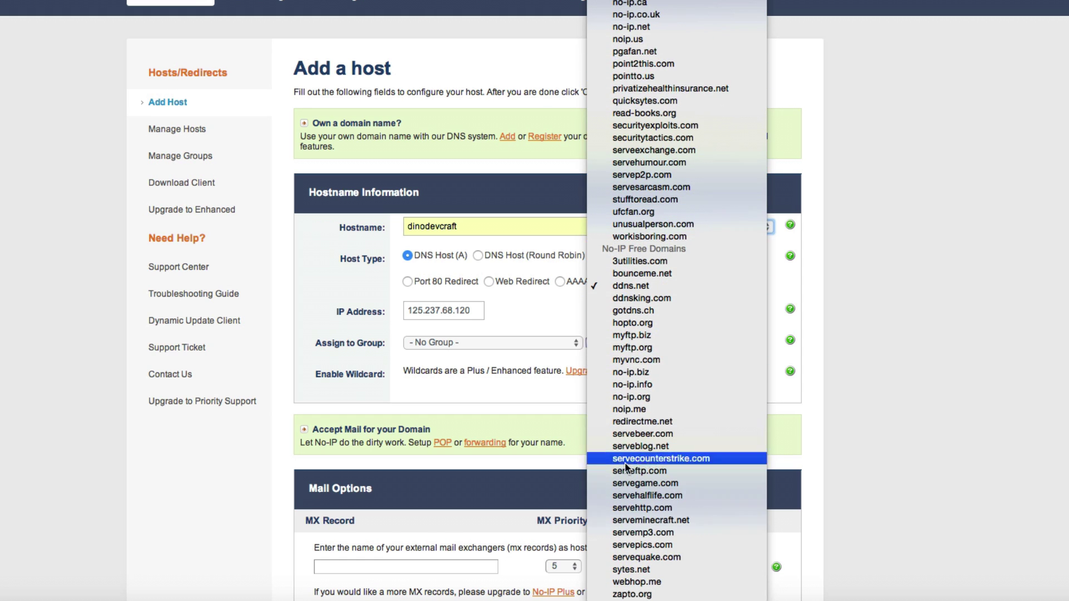
Step: Pick noip.me as the domain and add the host dinodevcraft.noip.me
{"action": "left_click", "coordinate": [666, 409]}
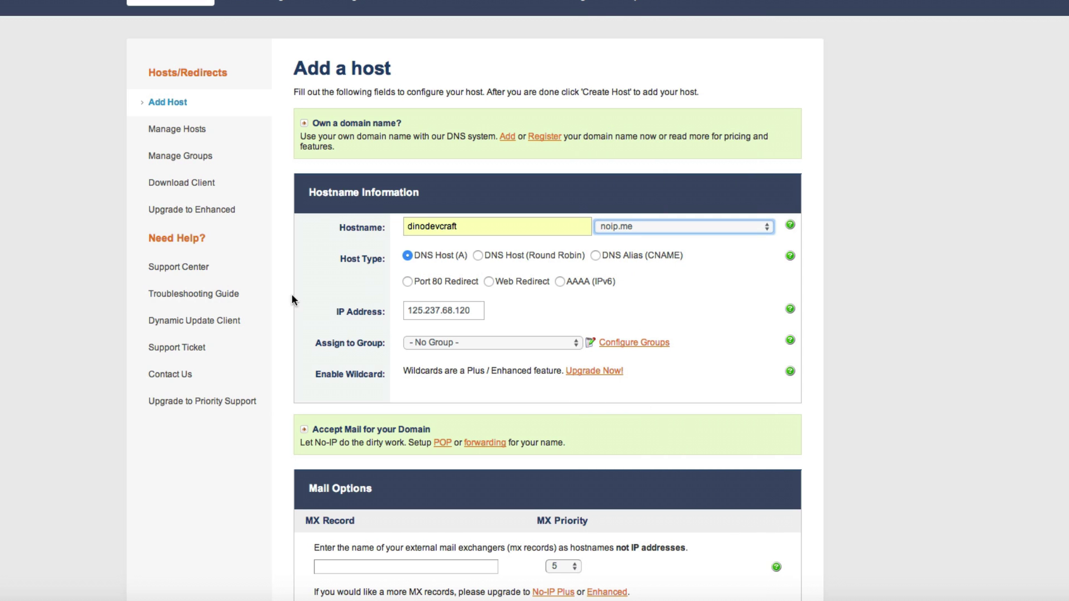
{"action": "scroll", "coordinate": [461, 329], "scroll_direction": "down", "scroll_amount": 1}
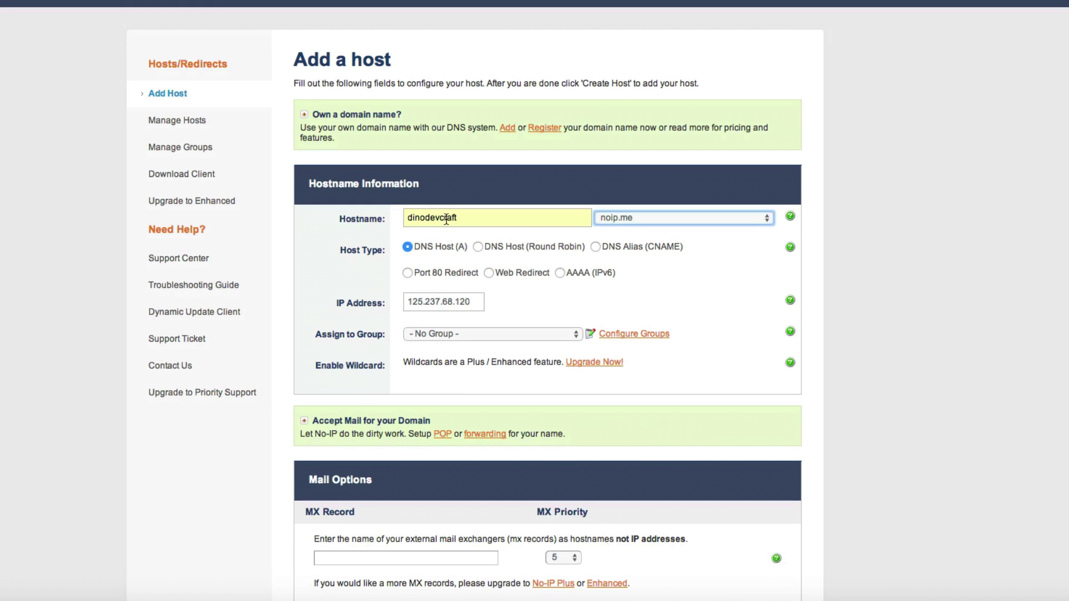
{"action": "scroll", "coordinate": [610, 244], "scroll_direction": "down", "scroll_amount": 5}
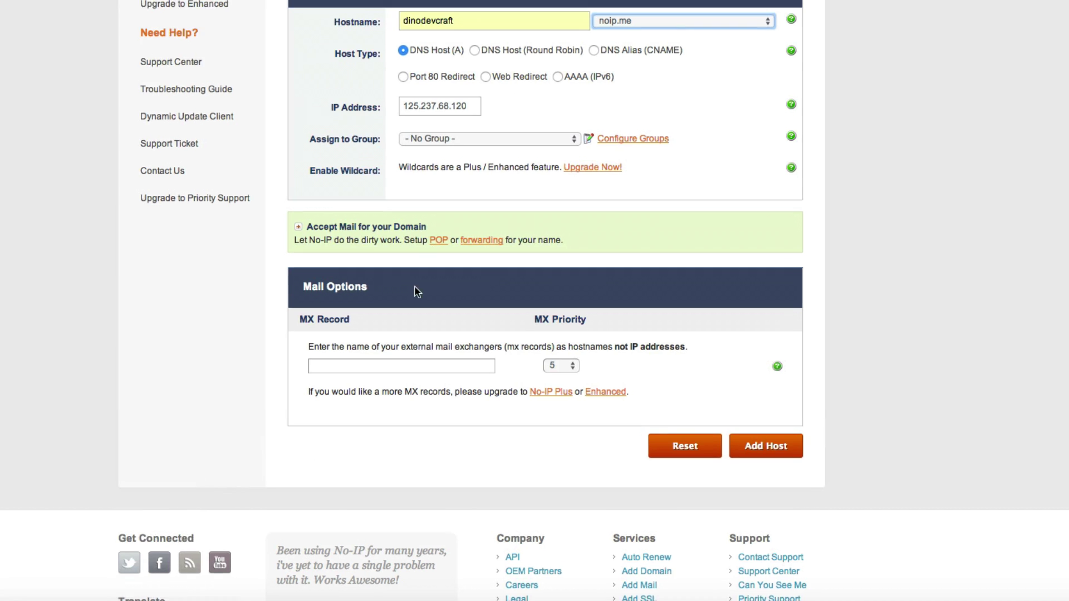
{"action": "left_click", "coordinate": [758, 453]}
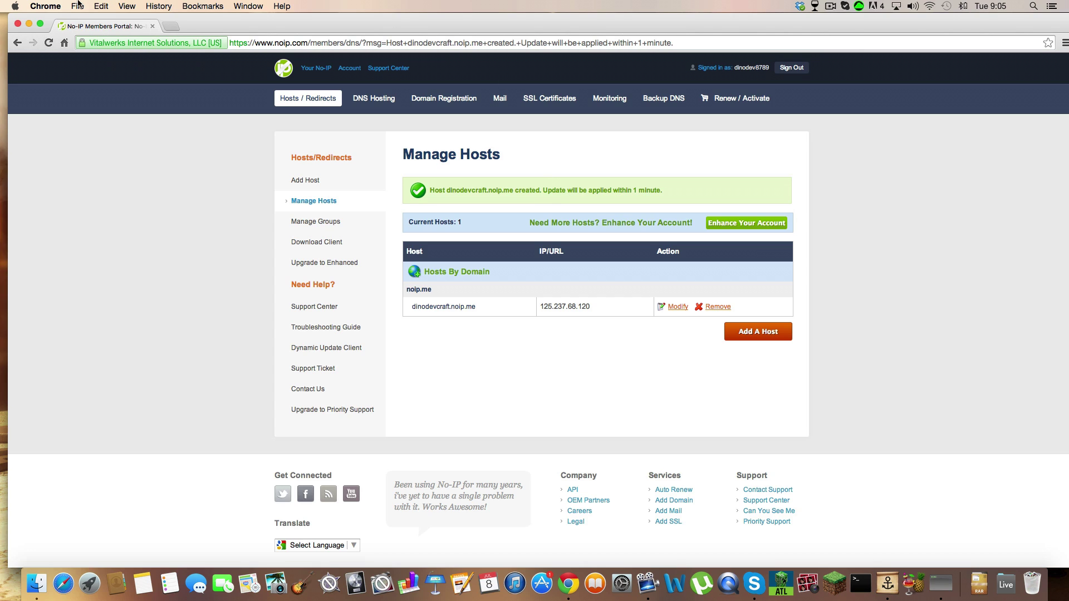
Step: Close Chrome, briefly open the stuff folder, then open the servers folder on the desktop
{"action": "left_click", "coordinate": [17, 24]}
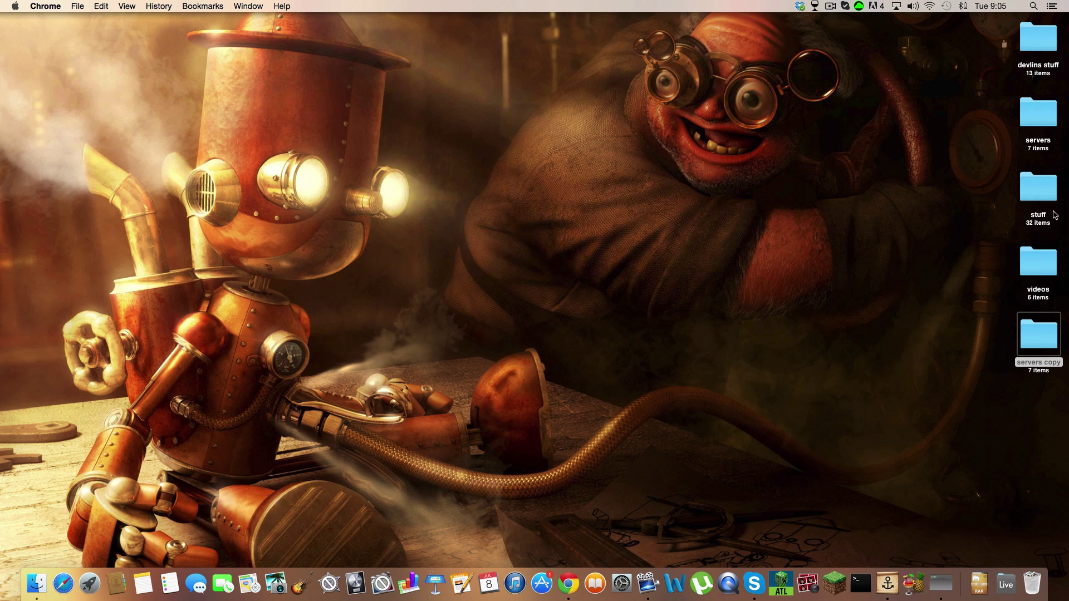
{"action": "left_click", "coordinate": [1040, 188]}
{"action": "double_click", "coordinate": [1040, 188]}
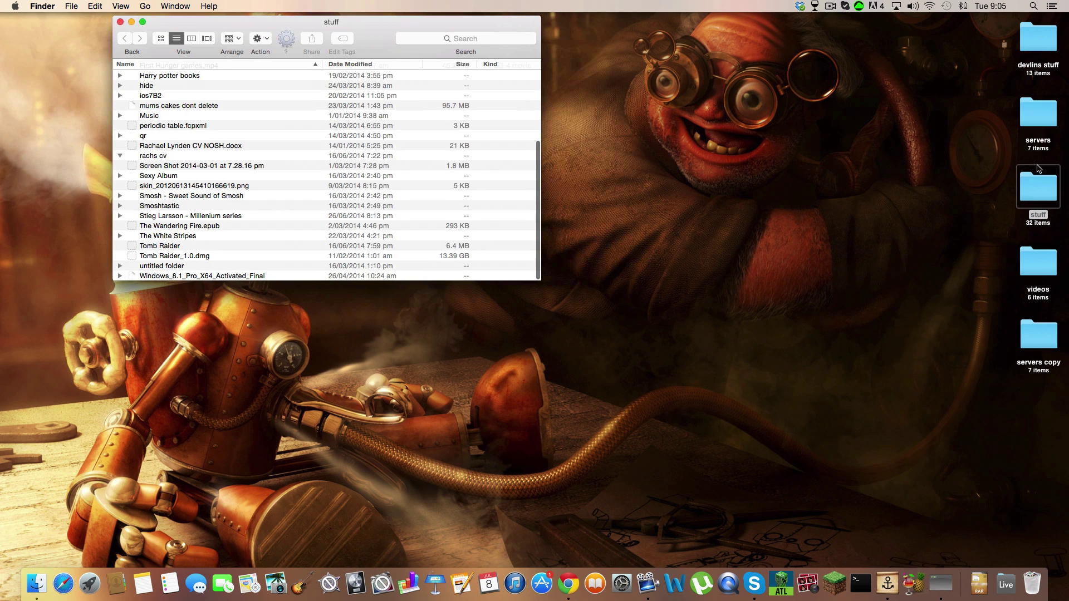
{"action": "left_click", "coordinate": [126, 22]}
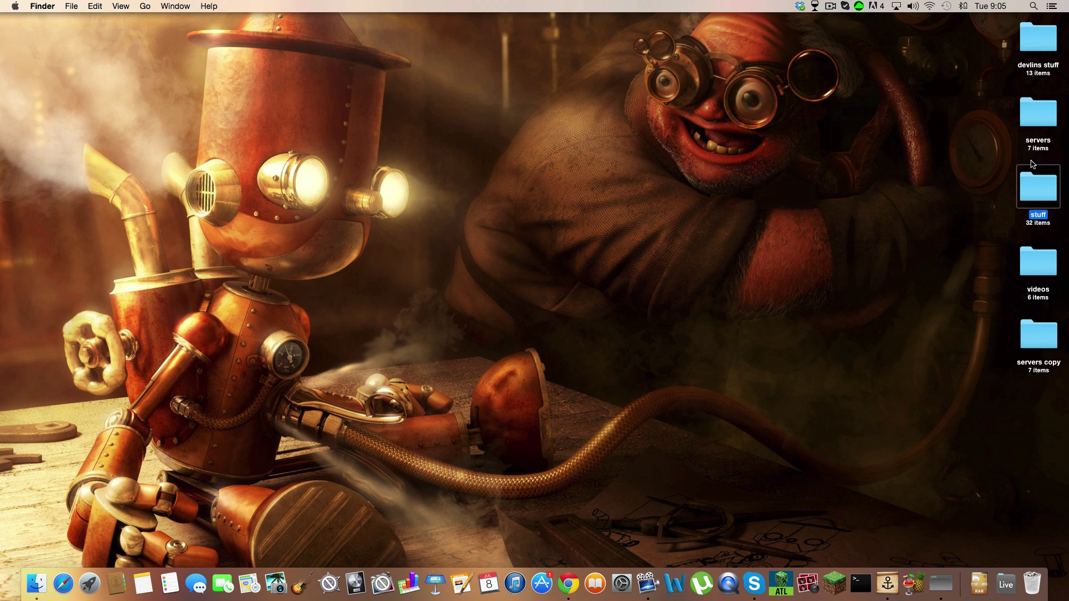
{"action": "double_click", "coordinate": [1039, 122]}
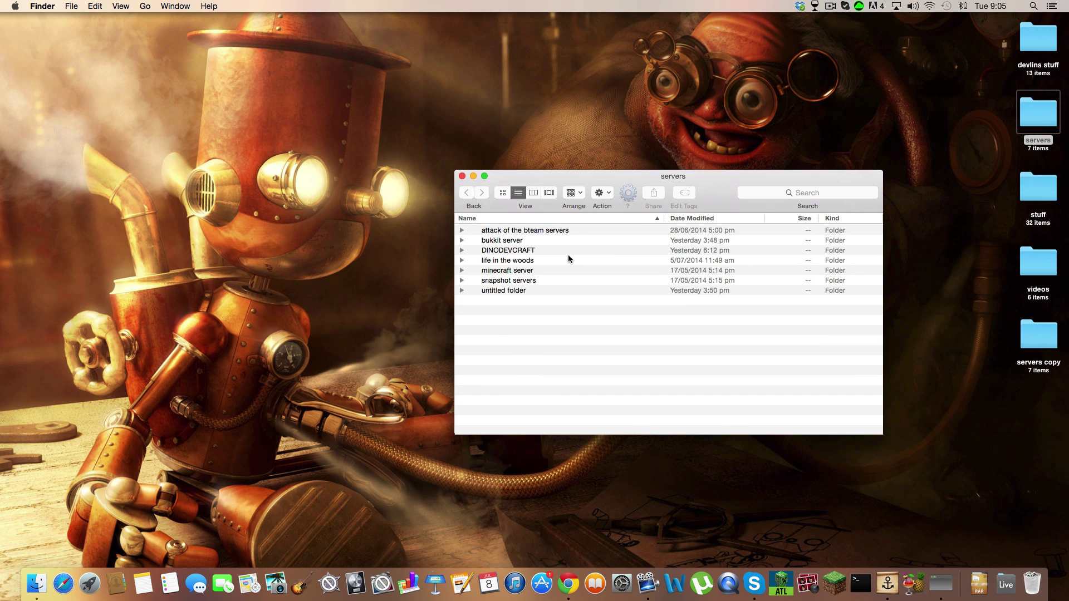
Step: Open server-icon.png from the DINODEVCRAFT folder in Preview and zoom in and out
{"action": "double_click", "coordinate": [505, 250]}
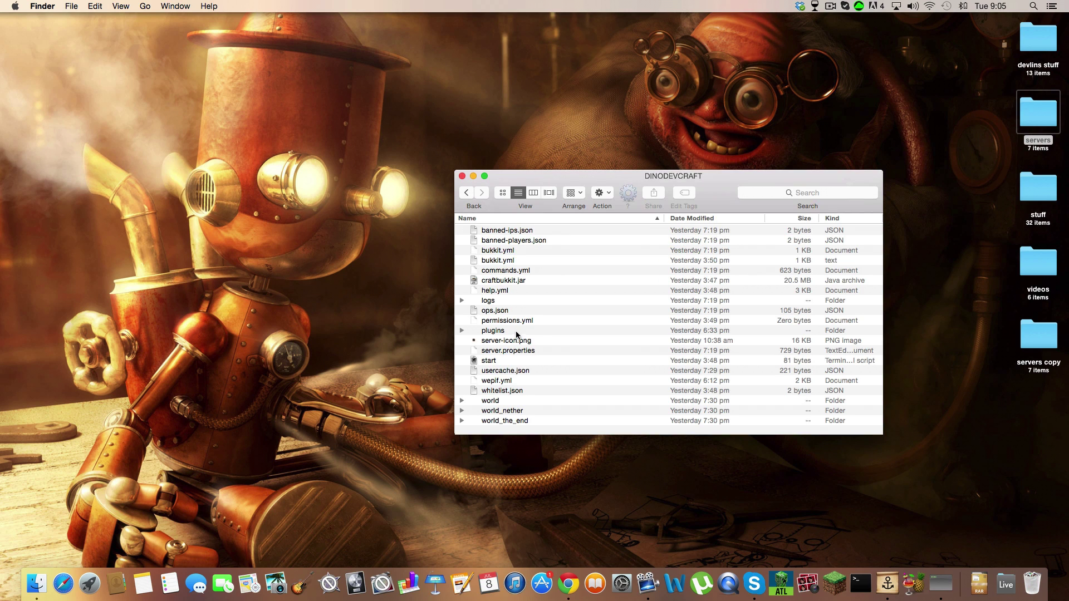
{"action": "double_click", "coordinate": [508, 341]}
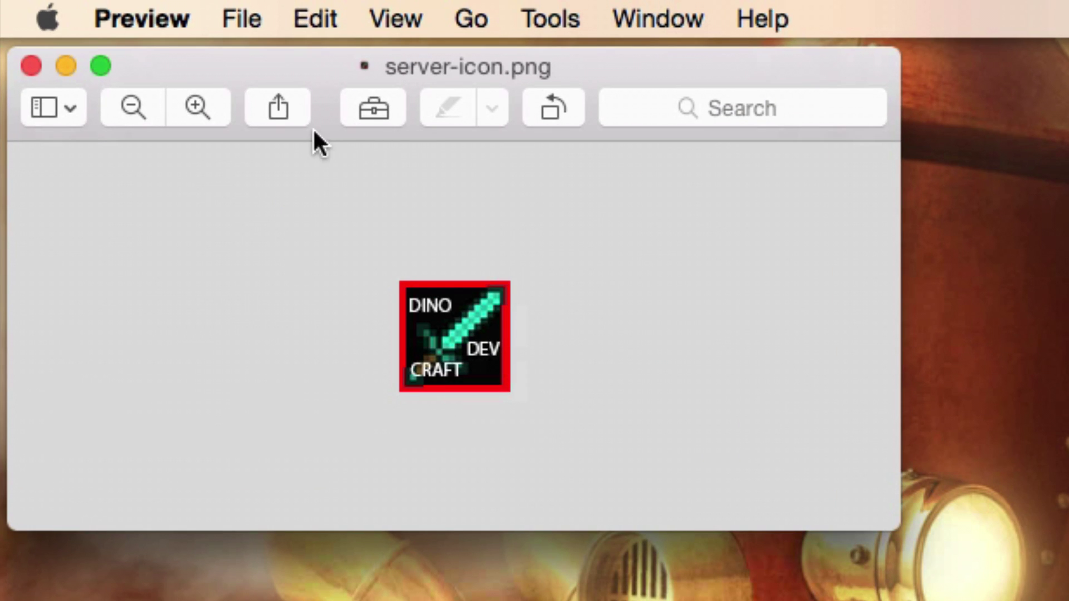
{"action": "left_click", "coordinate": [209, 99]}
{"action": "left_click", "coordinate": [196, 95]}
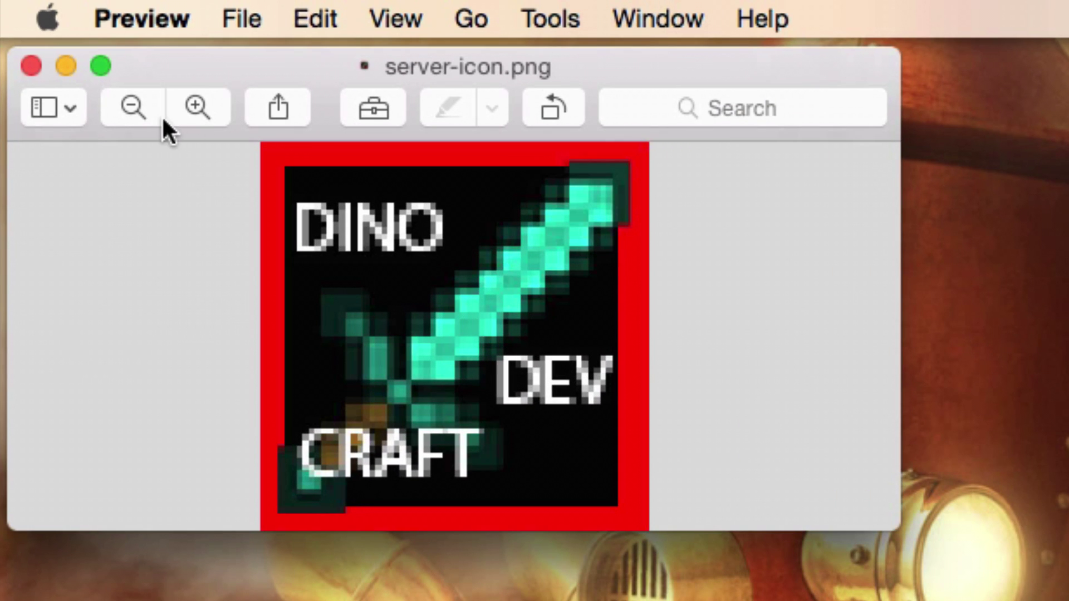
{"action": "left_click", "coordinate": [134, 108]}
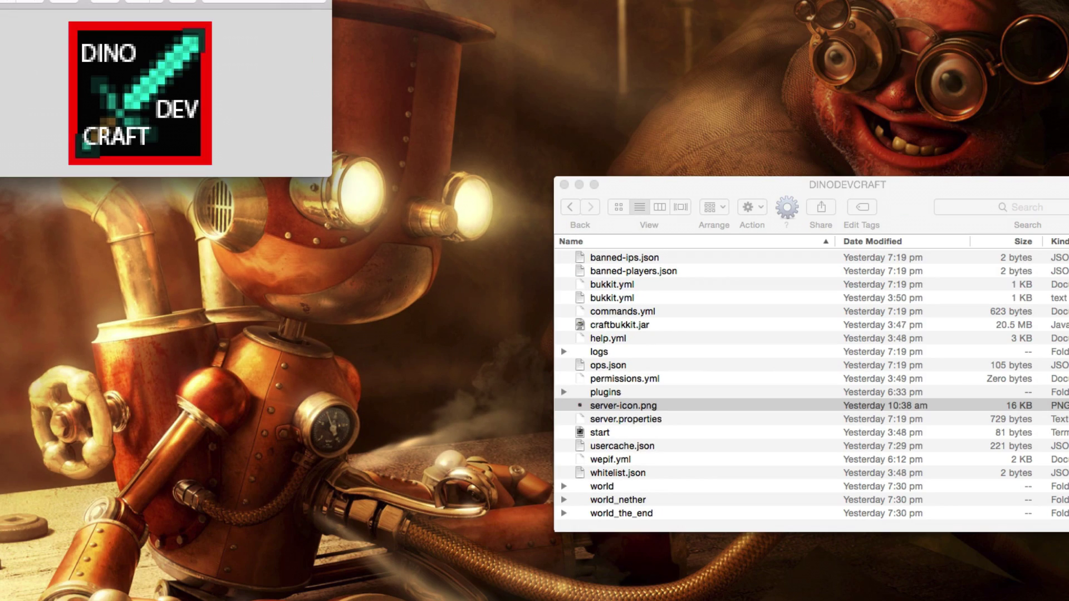
Step: Close the server icon preview and bring the DINODEVCRAFT folder window forward
{"action": "key", "text": "F4"}
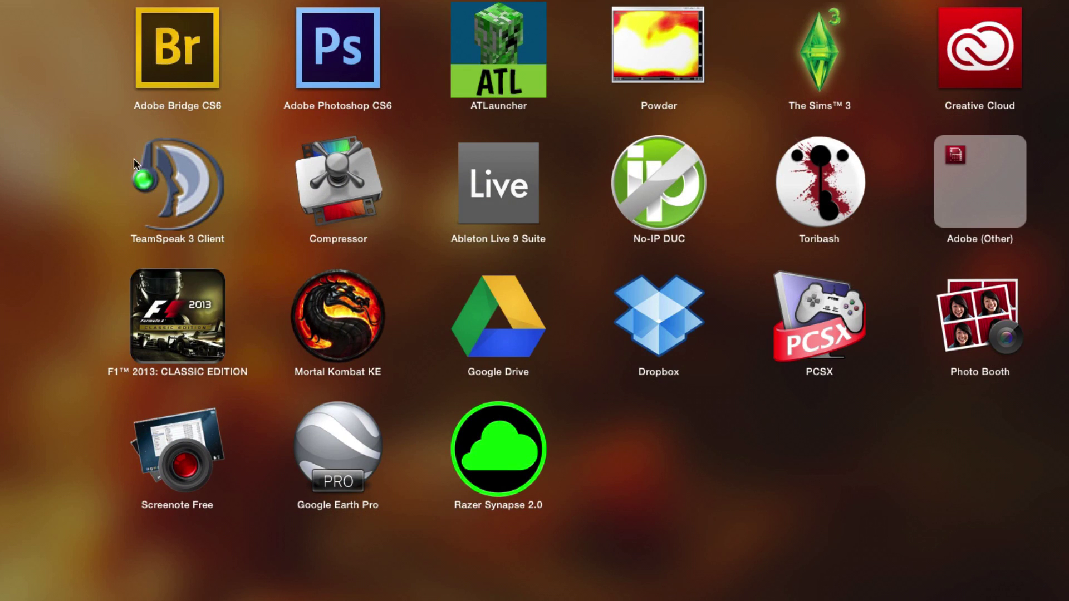
{"action": "left_click", "coordinate": [62, 215]}
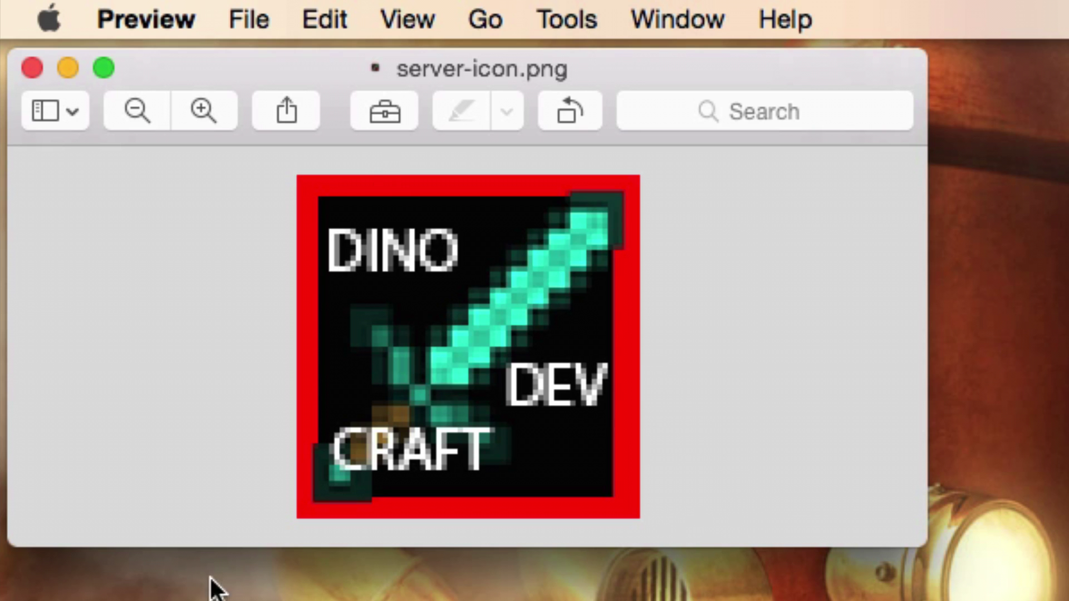
{"action": "left_click", "coordinate": [31, 69]}
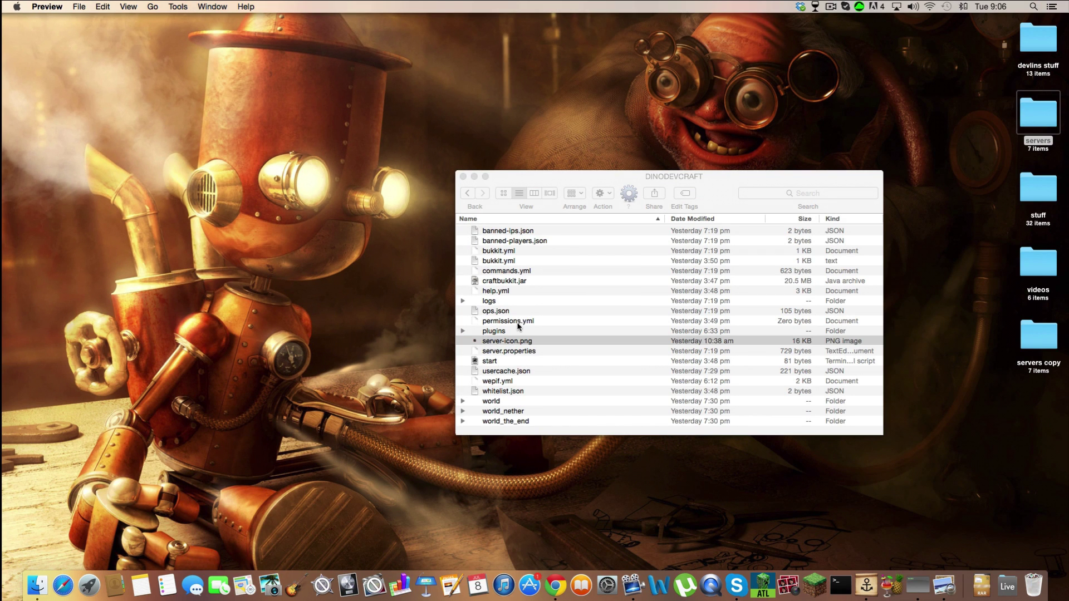
{"action": "left_click", "coordinate": [523, 351]}
Step: Open server.properties in TextEdit and select the server-port value 25565
{"action": "double_click", "coordinate": [524, 351]}
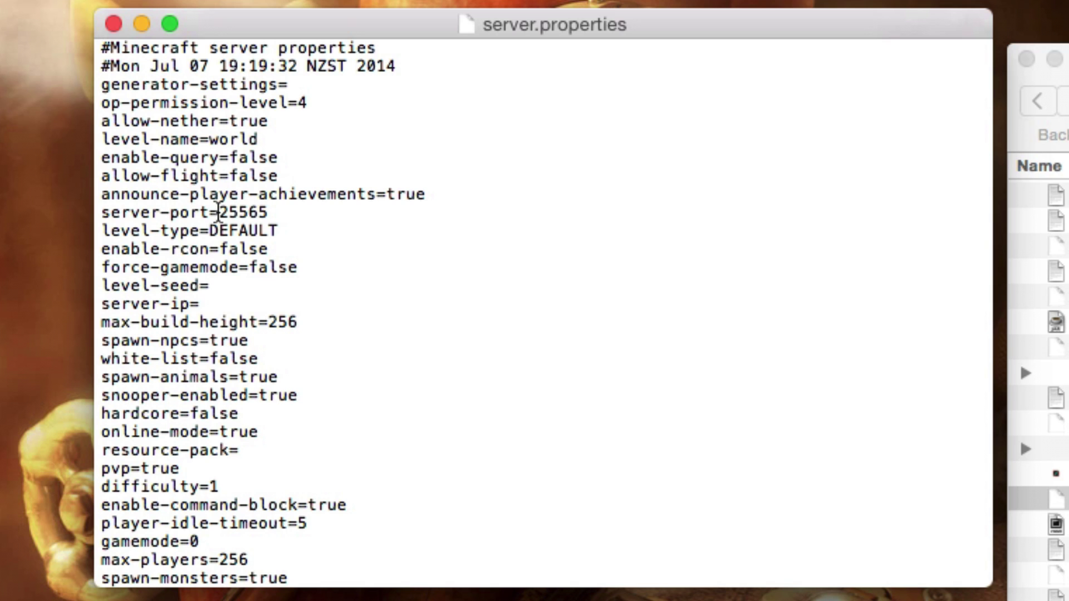
{"action": "double_click", "coordinate": [222, 212]}
{"action": "double_click", "coordinate": [382, 396]}
{"action": "scroll", "coordinate": [412, 423], "scroll_direction": "down", "scroll_amount": 3}
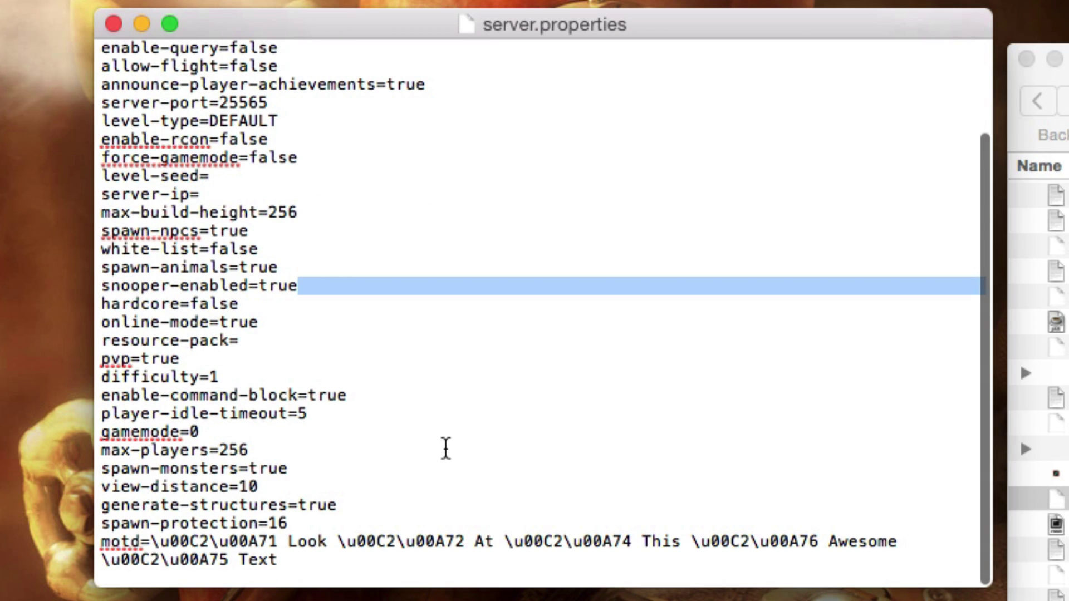
{"action": "double_click", "coordinate": [461, 488]}
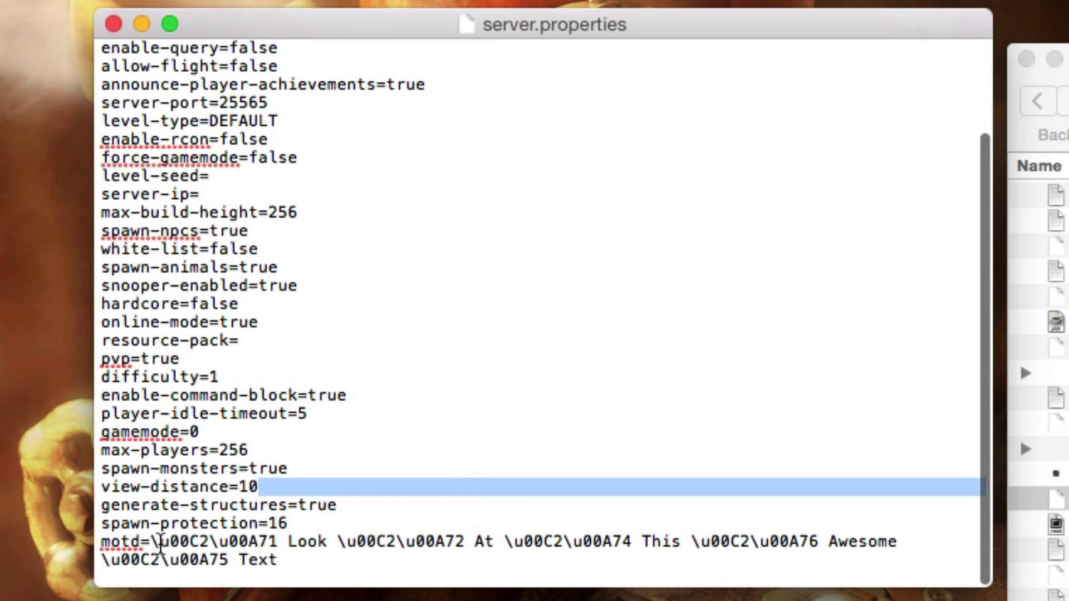
Step: Select the motd line's first colour code, then the whole motd message
{"action": "left_click_drag", "start_coordinate": [152, 540], "coordinate": [460, 541]}
{"action": "triple_click", "coordinate": [460, 548]}
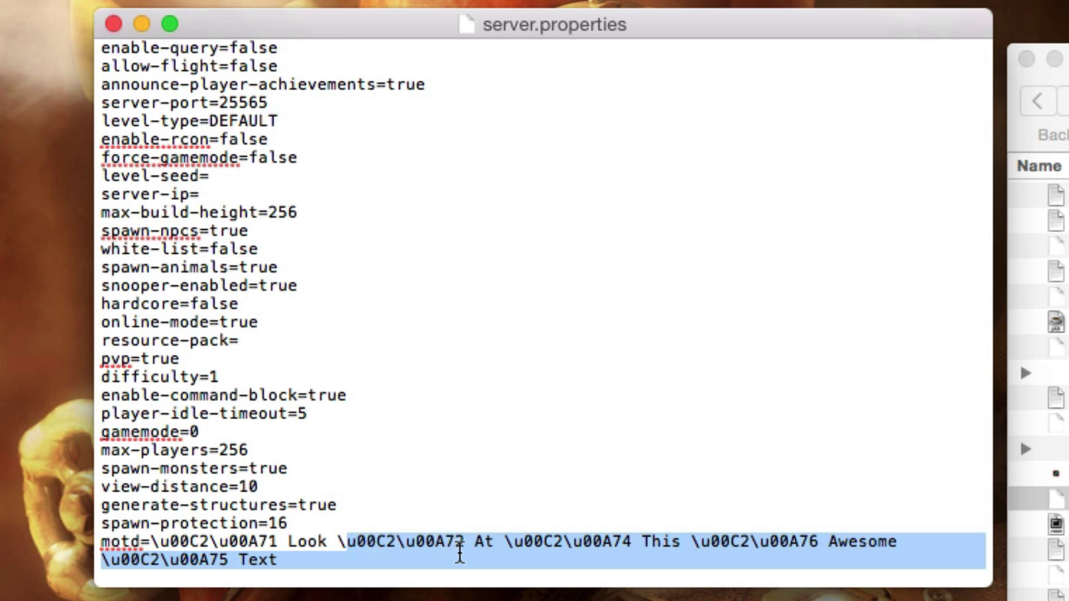
{"action": "left_click", "coordinate": [432, 432]}
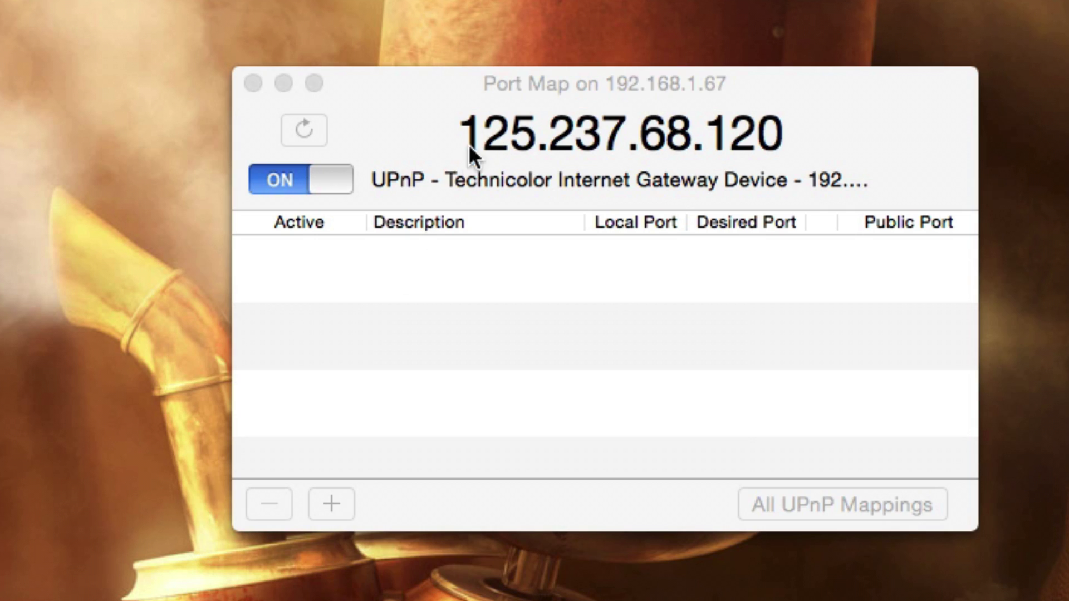
Step: Start a new Port Map mapping on port 25565 described as 'minecraft server'
{"action": "left_click_drag", "start_coordinate": [422, 92], "coordinate": [318, 65]}
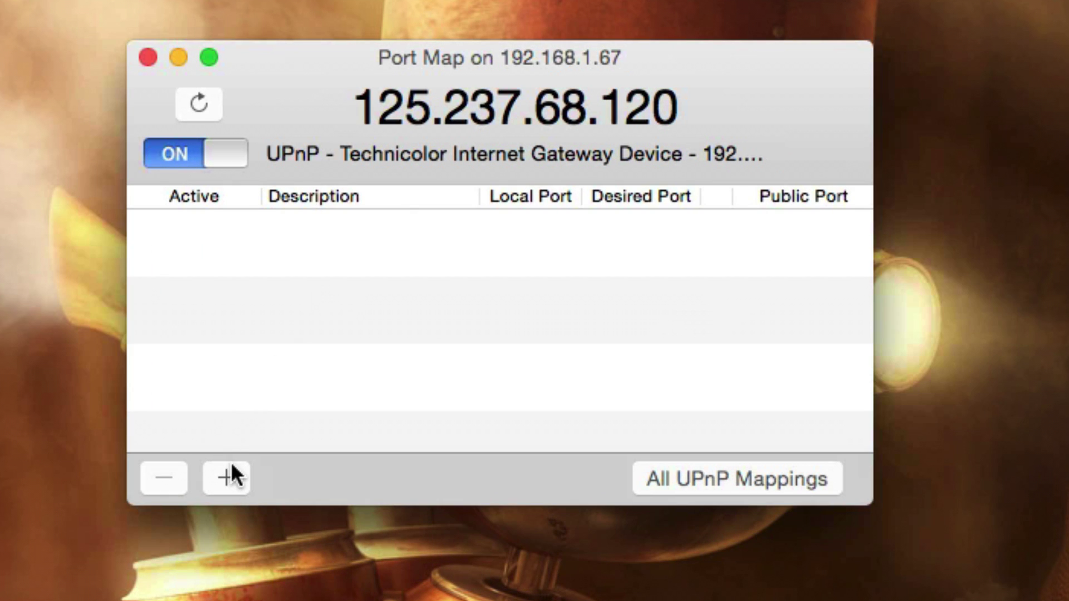
{"action": "left_click", "coordinate": [225, 477]}
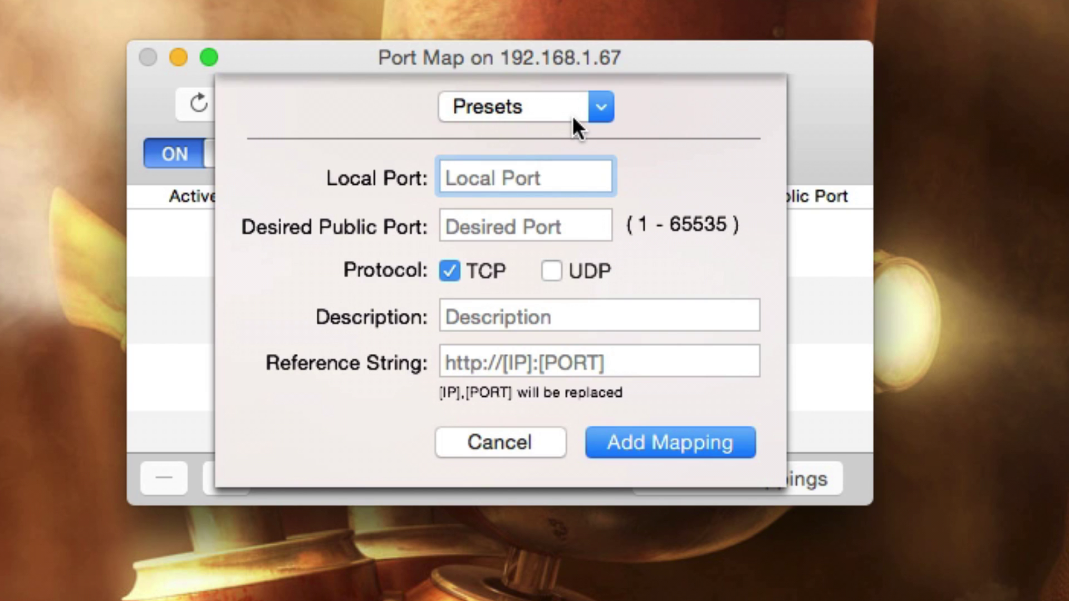
{"action": "type", "text": "25565"}
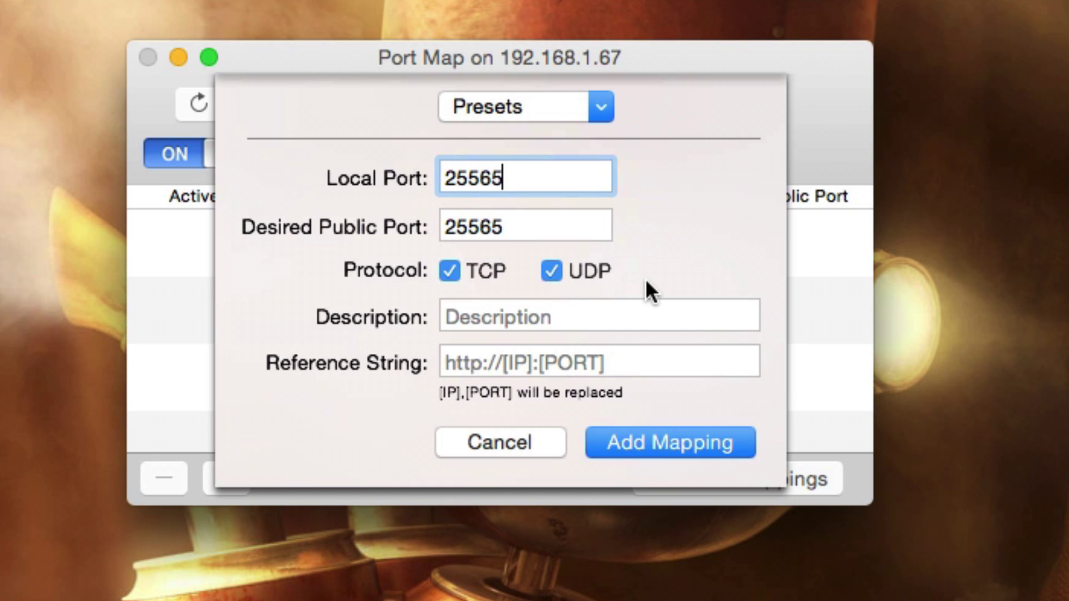
{"action": "left_click", "coordinate": [576, 313]}
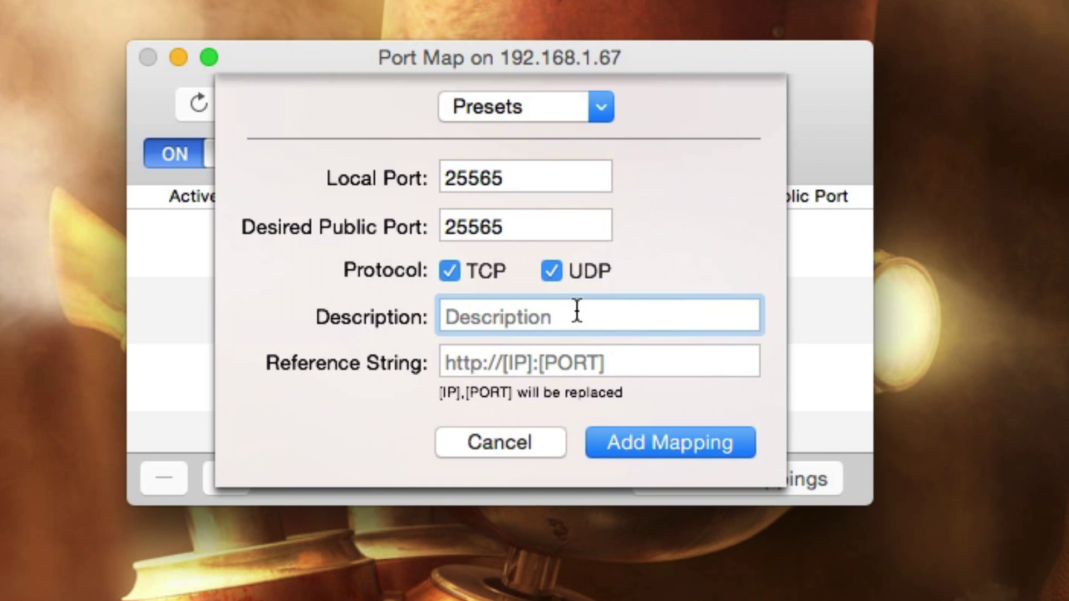
{"action": "type", "text": "mine c"}
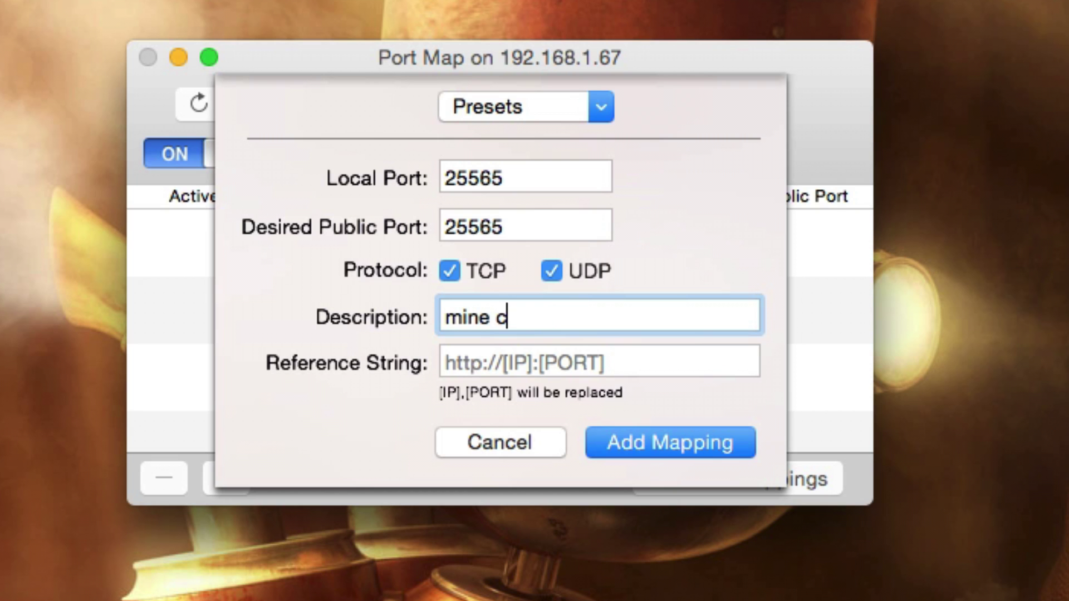
{"action": "key", "text": "BackSpace"}
{"action": "key", "text": "BackSpace"}
{"action": "type", "text": "craft s"}
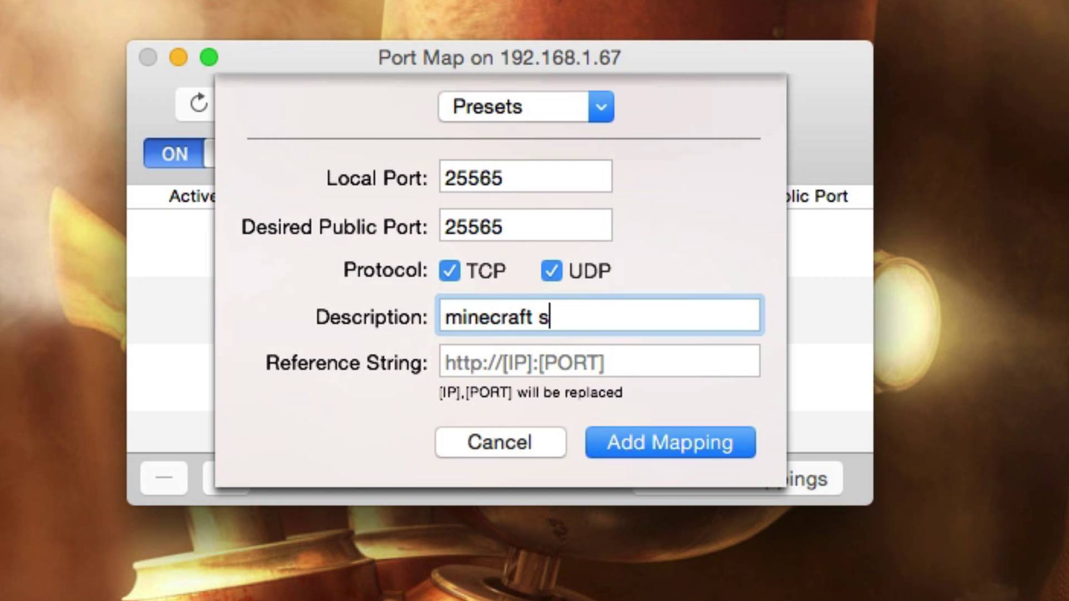
{"action": "type", "text": "erver"}
Step: Enter the mapping's reference hostname, dinodevcraft.noip.me
{"action": "left_click", "coordinate": [498, 359]}
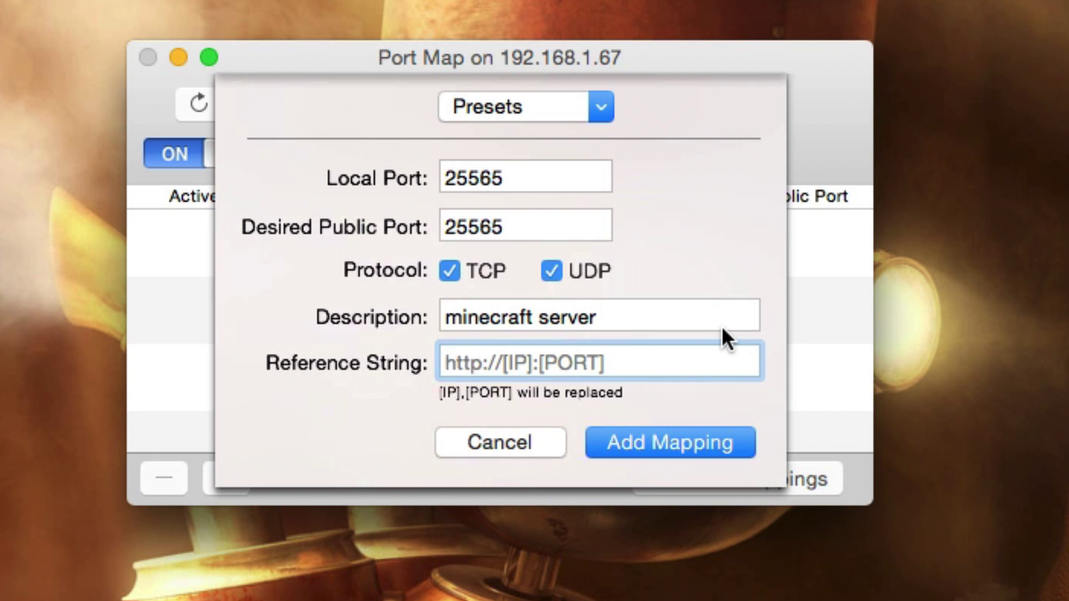
{"action": "type", "text": "dinodevx"}
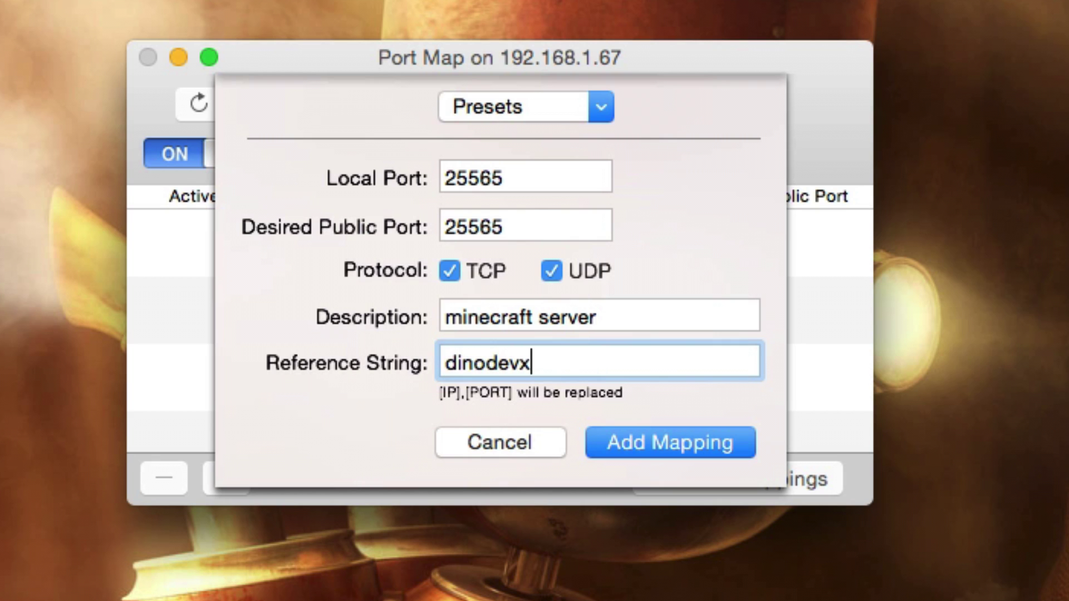
{"action": "key", "text": "BackSpace"}
{"action": "type", "text": "craft.n"}
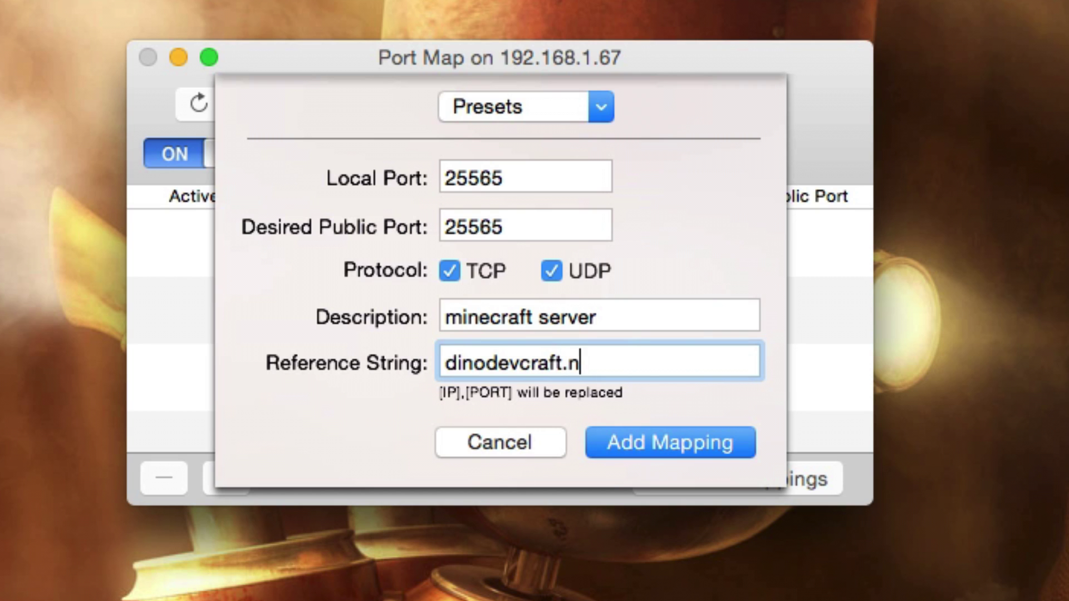
{"action": "type", "text": "oip.mw"}
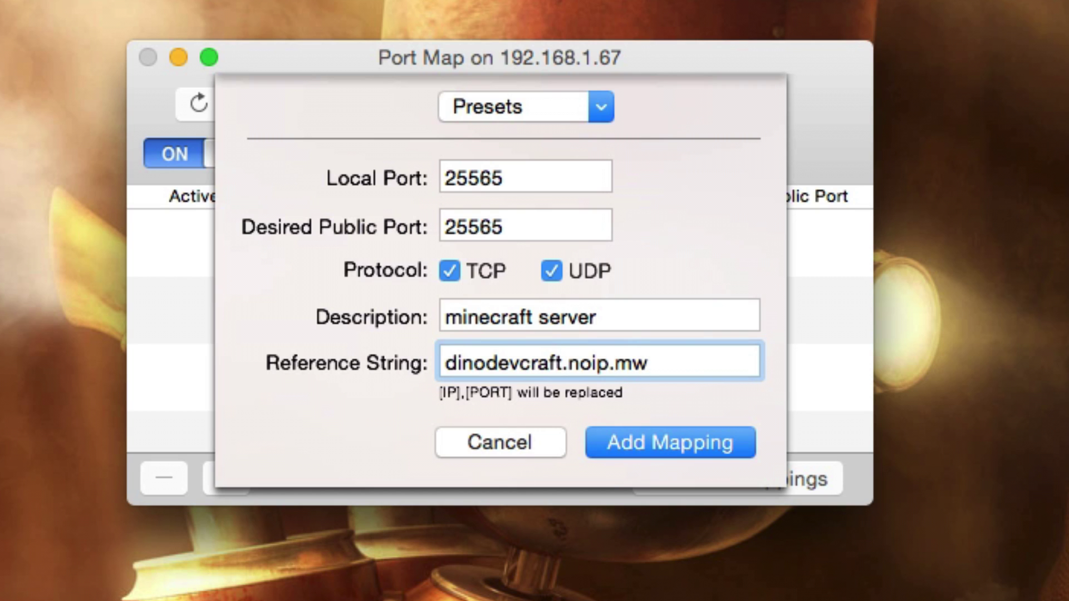
{"action": "key", "text": "BackSpace"}
Step: Finish the dinodevcraft.noip.me reference, add the 25565 mapping, and move the server console upper left
{"action": "type", "text": "e"}
{"action": "left_click", "coordinate": [654, 440]}
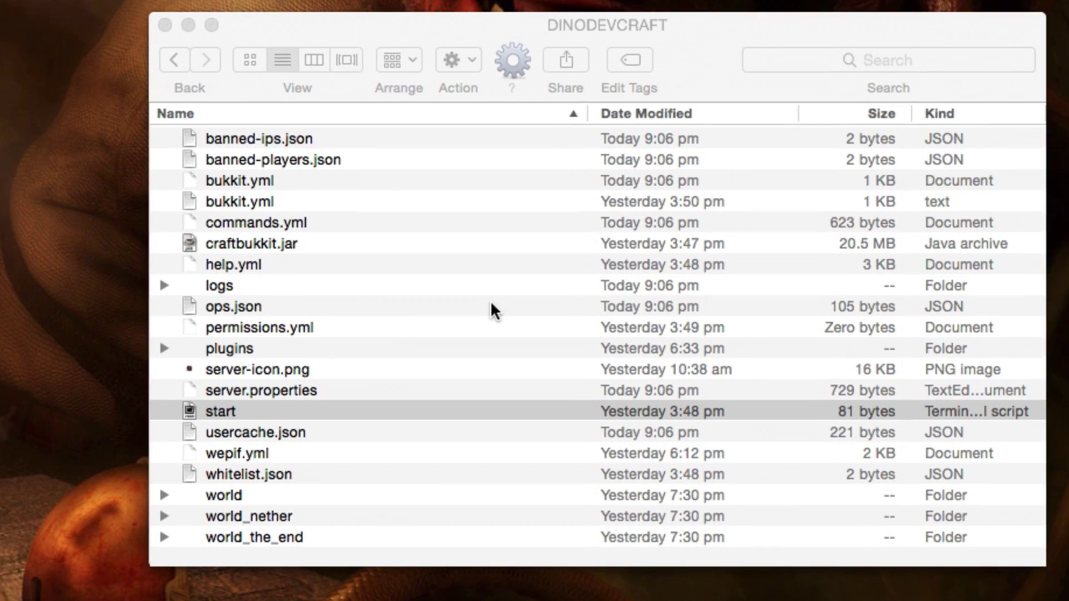
{"action": "key", "text": "super+Tab"}
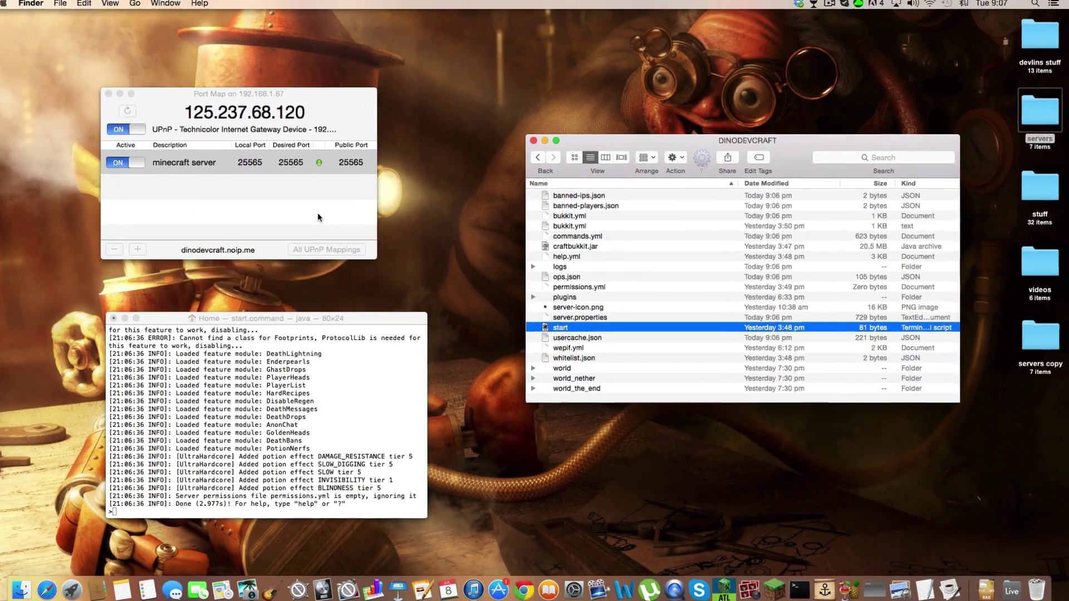
{"action": "left_click", "coordinate": [203, 144]}
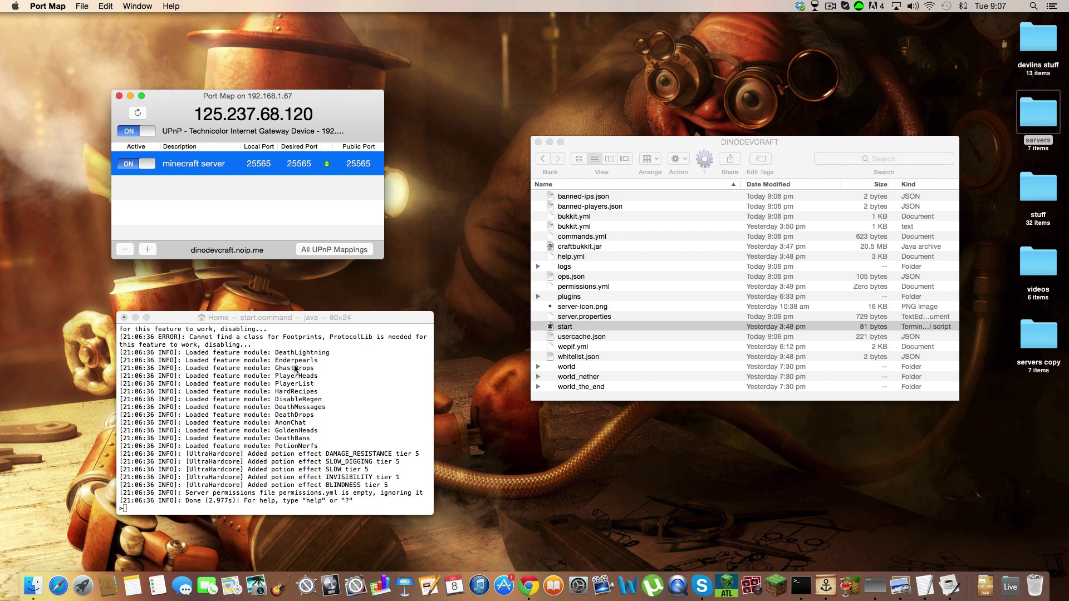
{"action": "left_click", "coordinate": [310, 324]}
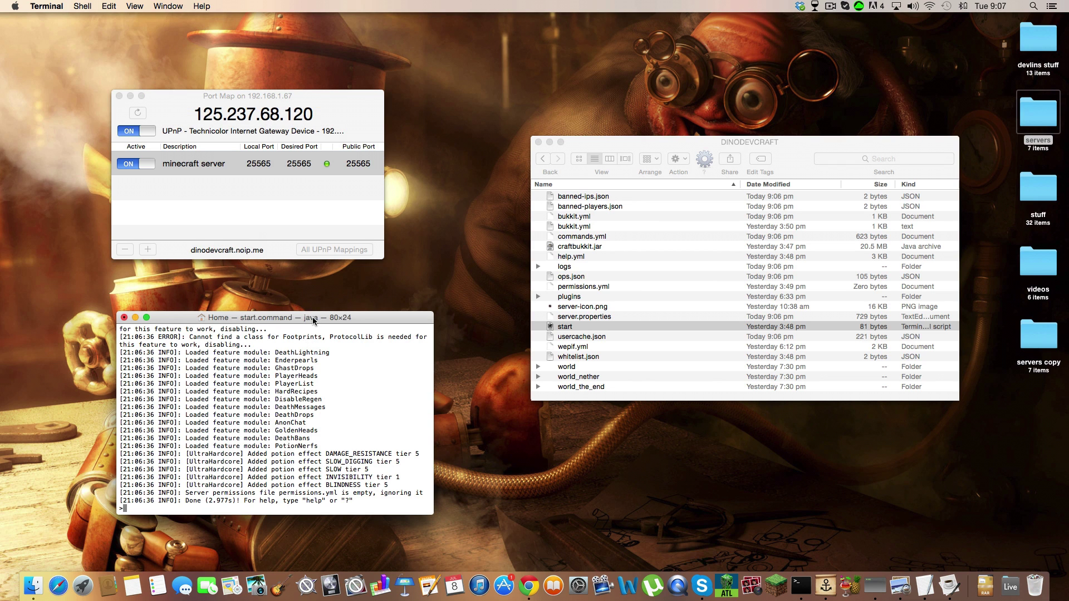
{"action": "left_click_drag", "start_coordinate": [312, 316], "coordinate": [309, 74]}
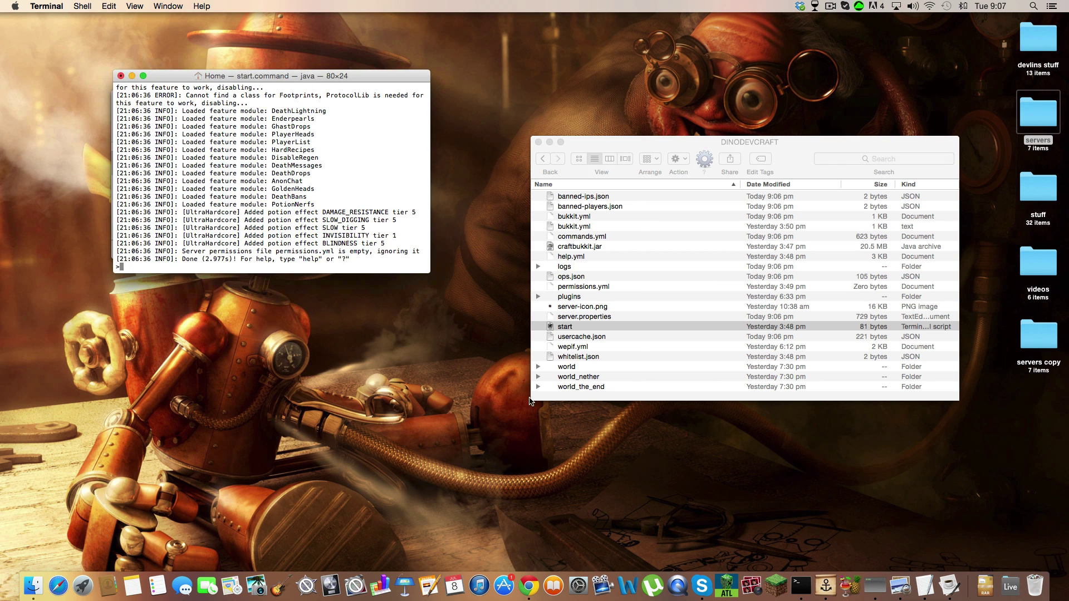
Step: Launch Minecraft from the Dock and press Play to reach the 1.7.10 title screen
{"action": "left_click", "coordinate": [771, 594]}
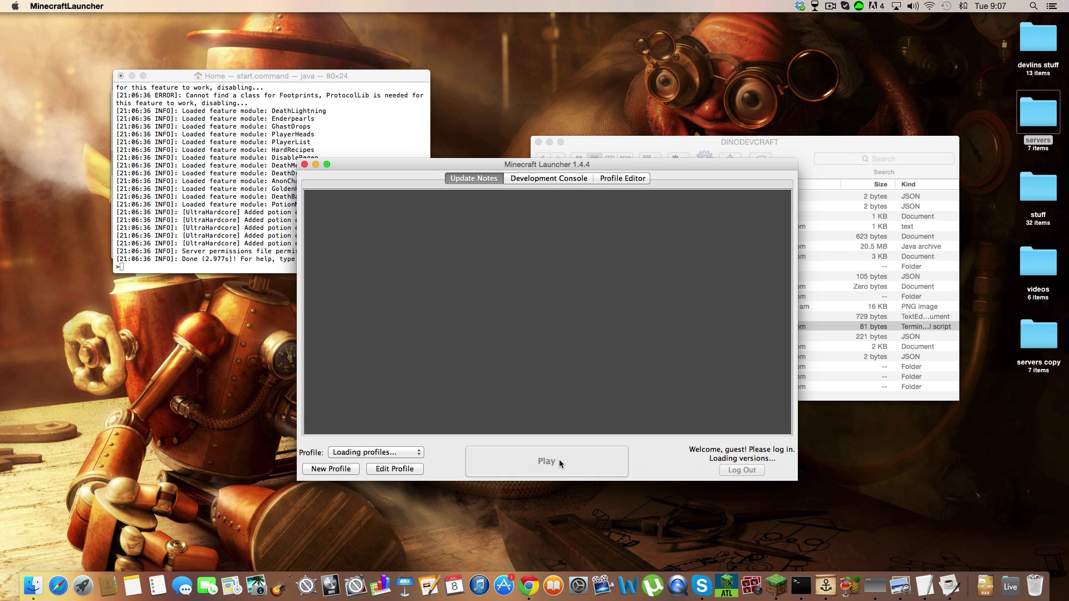
{"action": "left_click", "coordinate": [569, 465]}
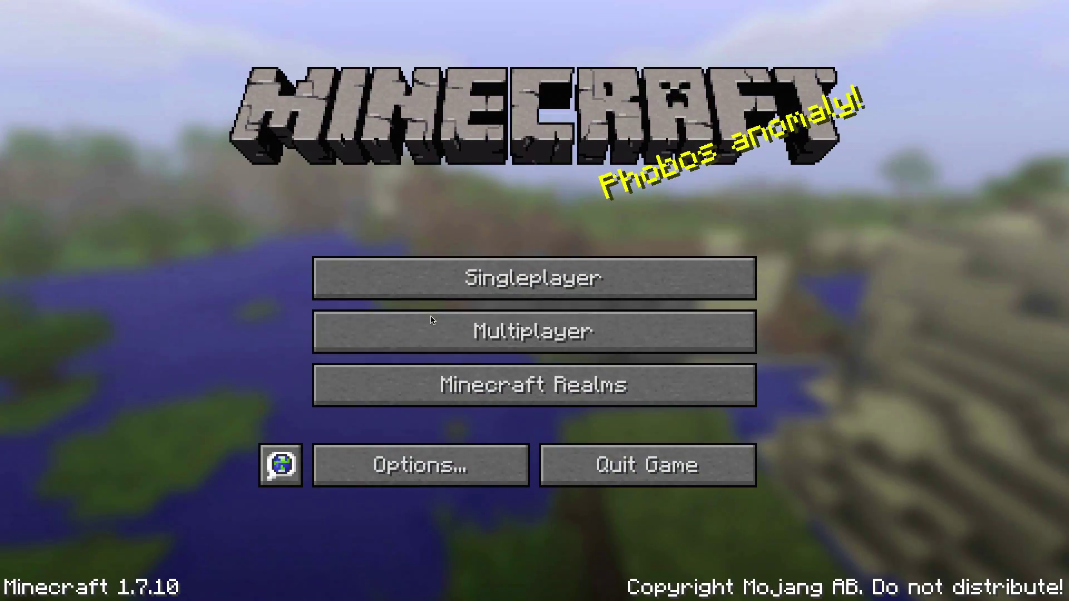
Step: In Multiplayer, cancel the Dinodevcraft join and confirm its address is dinodevcraft.noip.me
{"action": "left_click", "coordinate": [448, 320]}
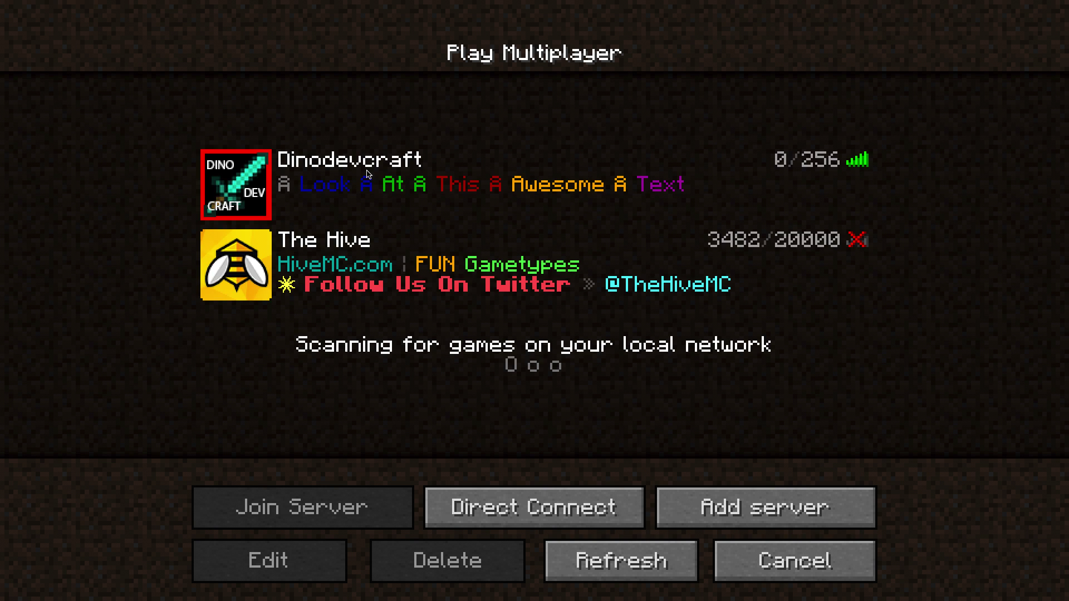
{"action": "double_click", "coordinate": [367, 170]}
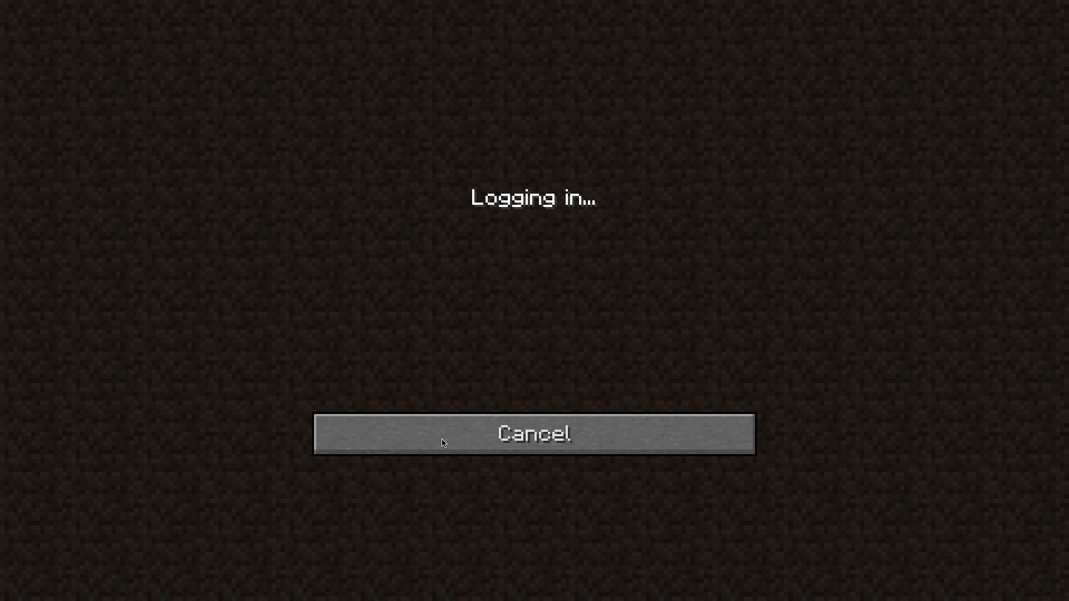
{"action": "left_click", "coordinate": [444, 442]}
{"action": "left_click", "coordinate": [318, 553]}
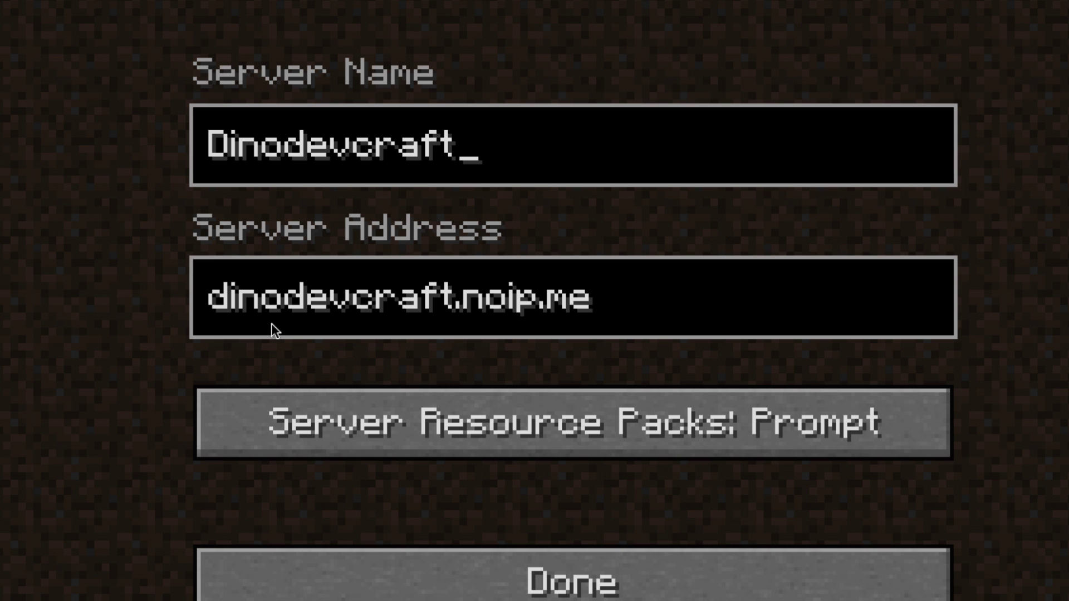
{"action": "left_click", "coordinate": [439, 566]}
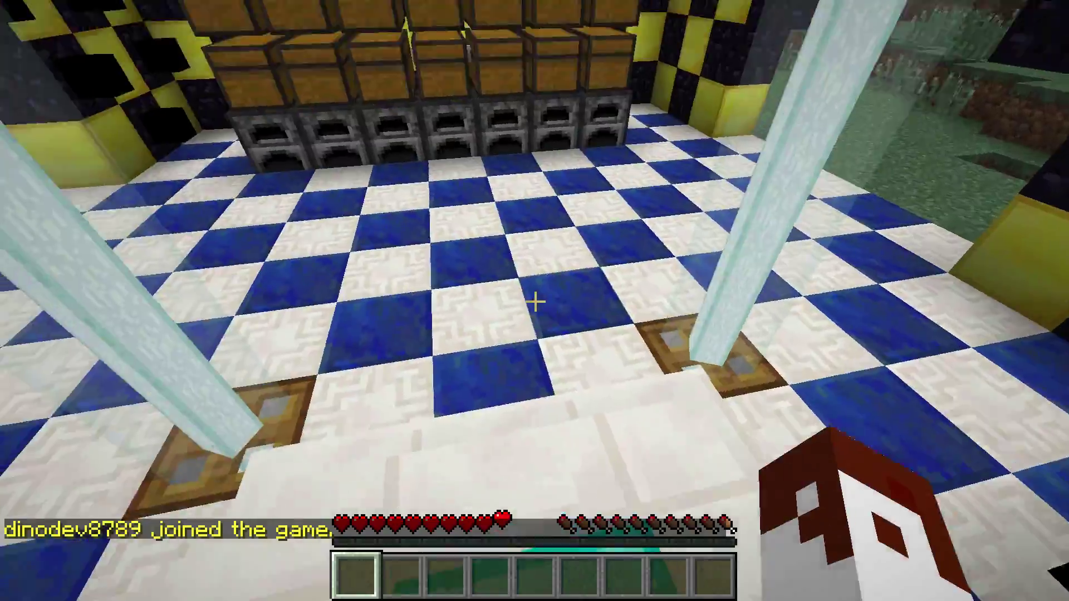
Step: Walk out of the building, switch to creative mode via chat, and fly above it
{"action": "key", "text": "w"}
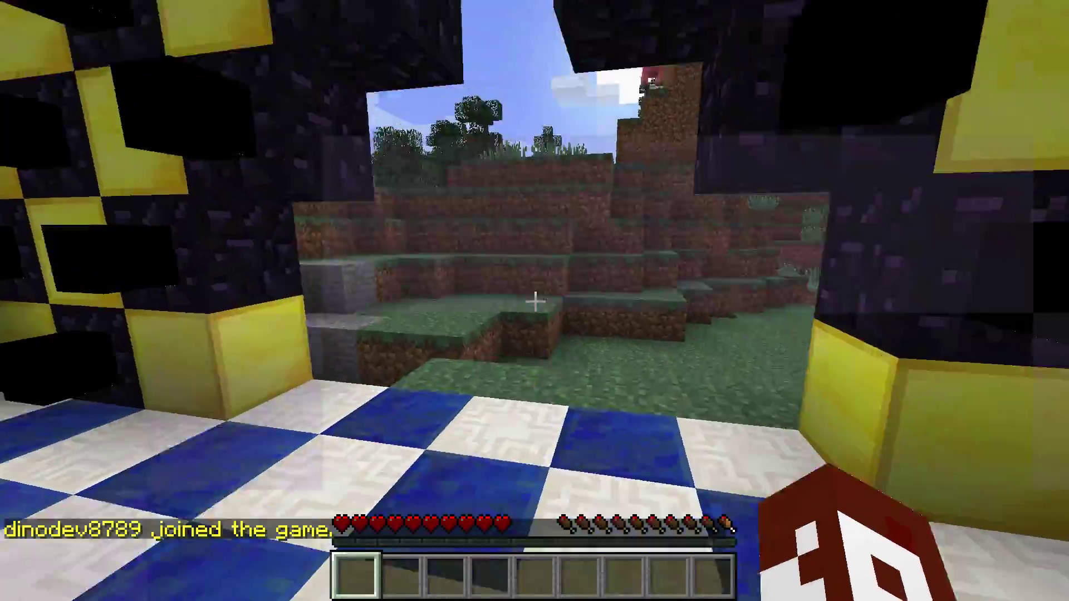
{"action": "key", "text": "w"}
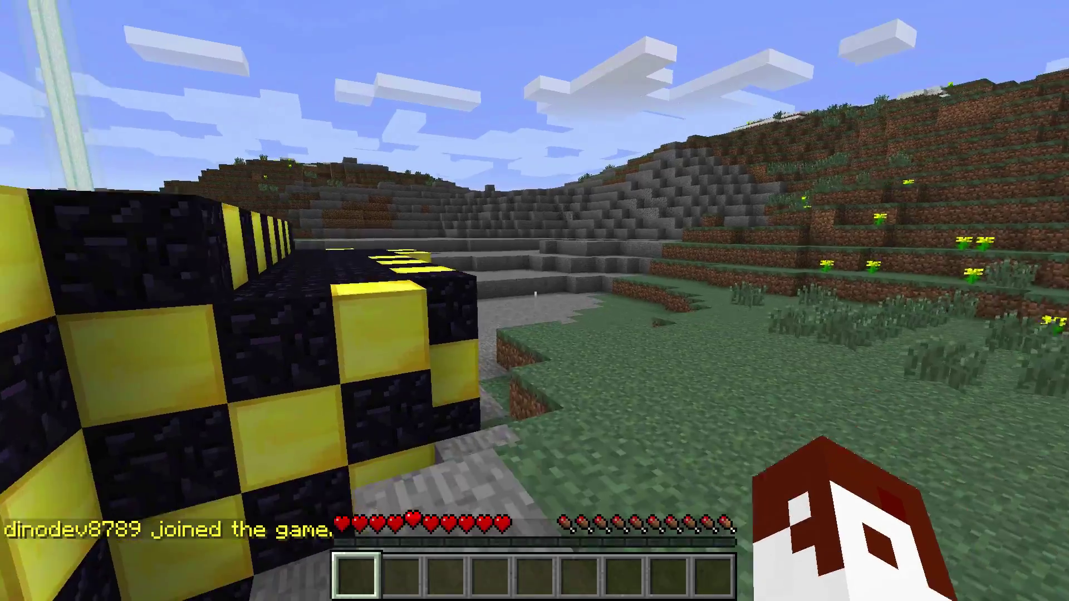
{"action": "key", "text": "w"}
{"action": "key", "text": "w"}
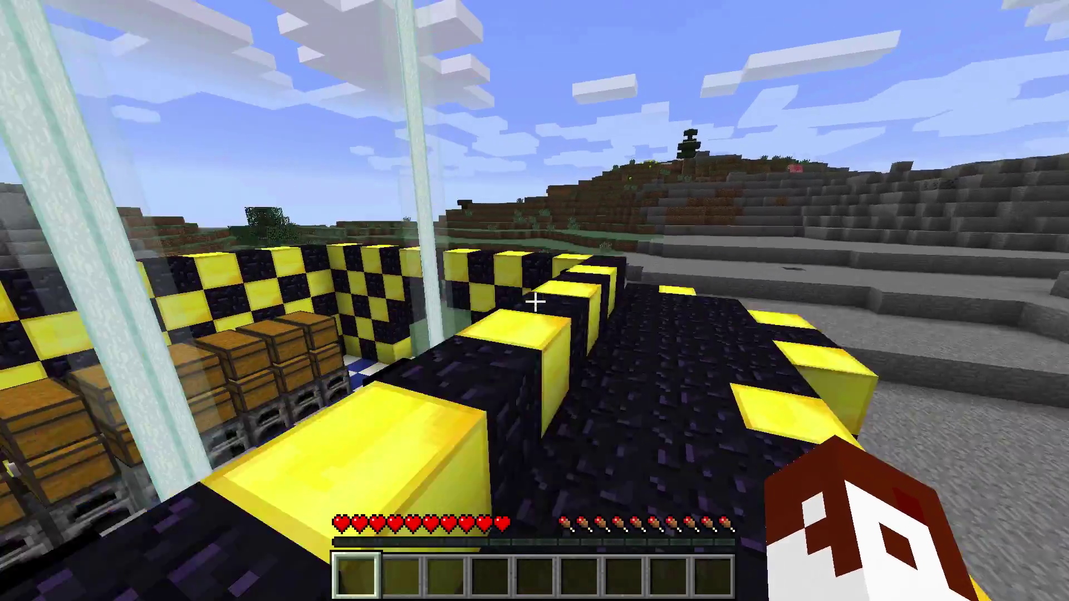
{"action": "key", "text": "slash"}
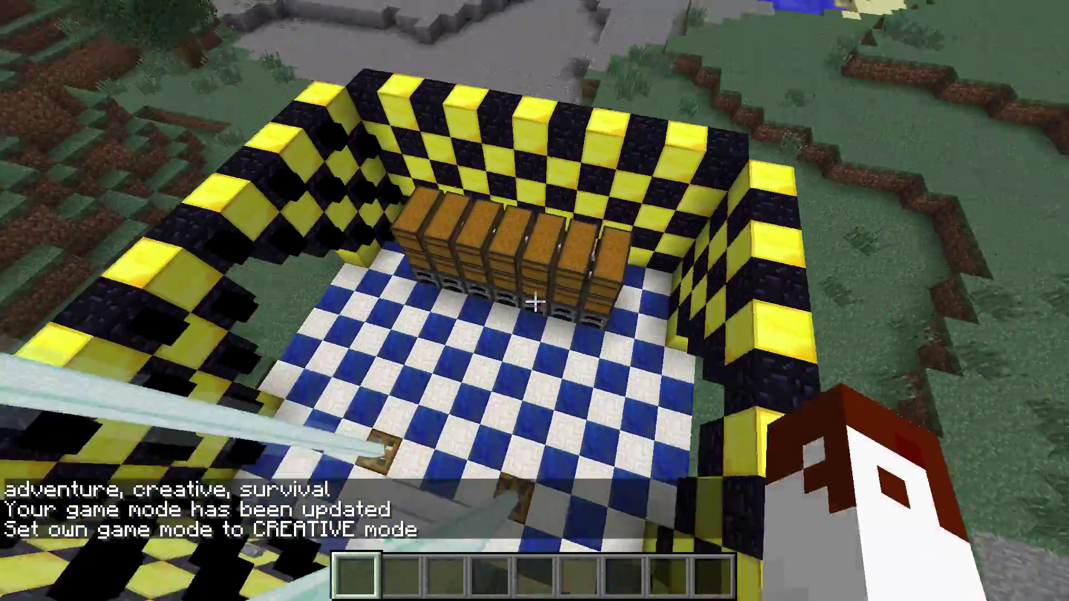
{"action": "key", "text": "space"}
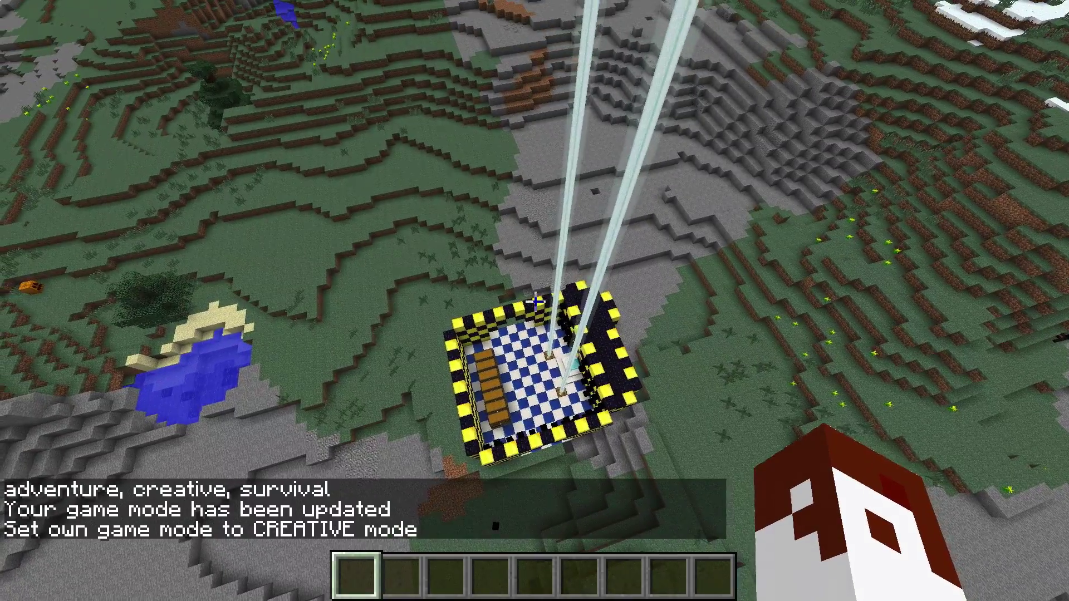
{"action": "key", "text": "Tab"}
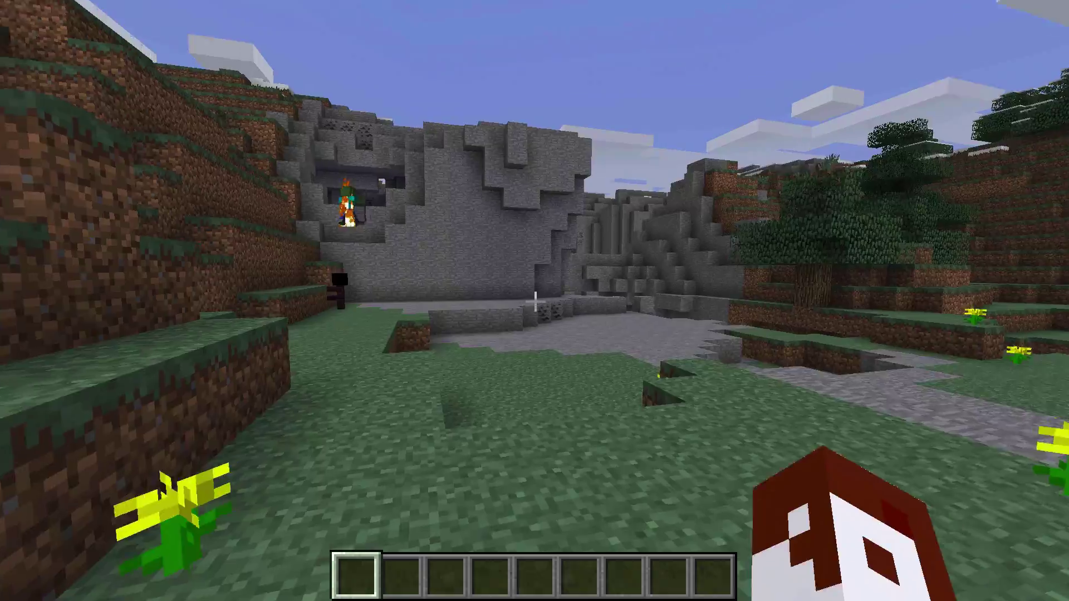
Step: Walk across the grass to the stone cliff and down into the cave
{"action": "key", "text": "w"}
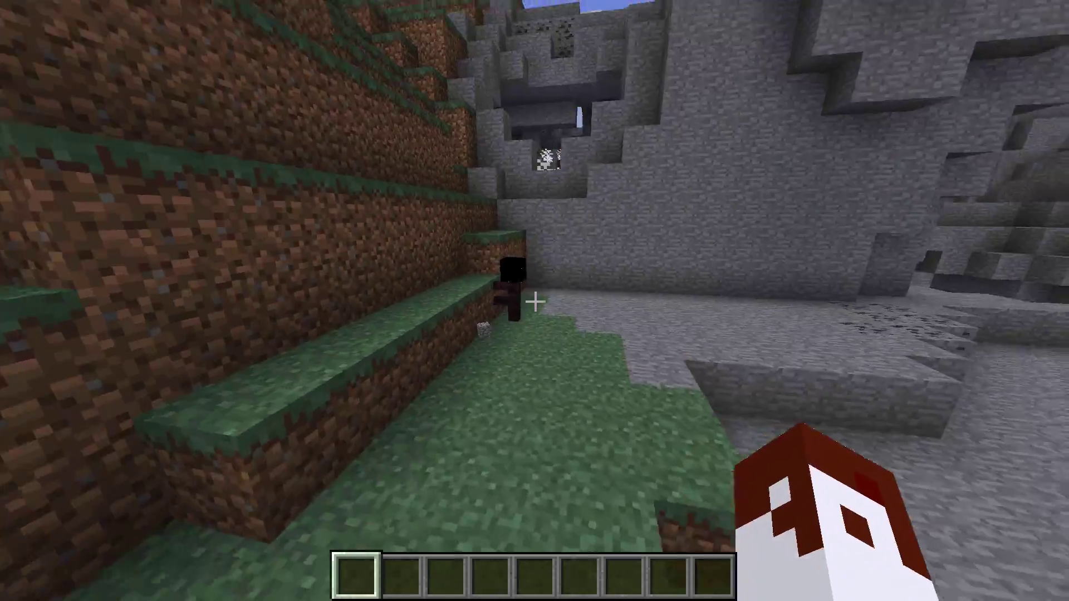
{"action": "key", "text": "w"}
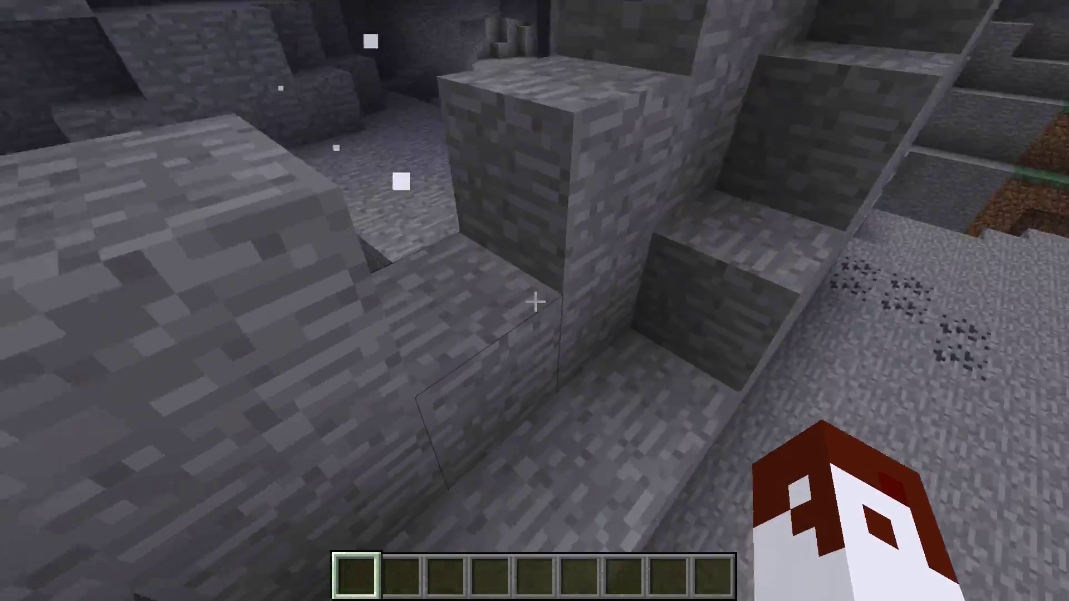
{"action": "key", "text": "w"}
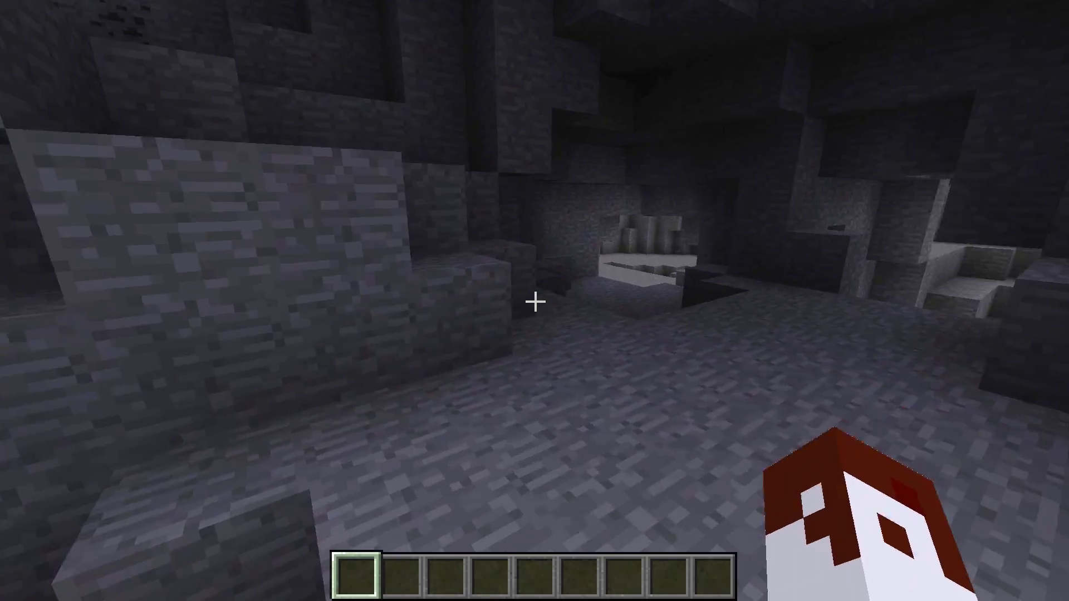